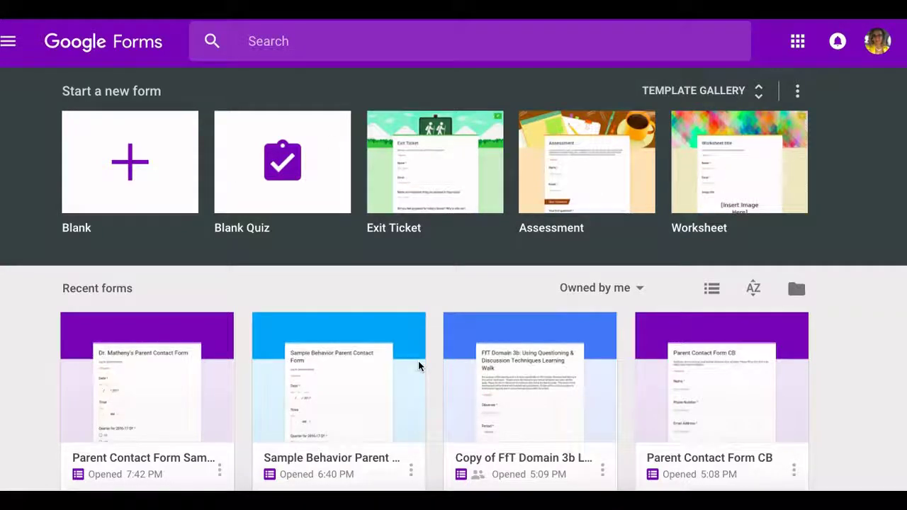
Scroll through the Parent Contact Form's questions, from Date down to Reason for Contact.
scroll(418, 365, "down", 3)
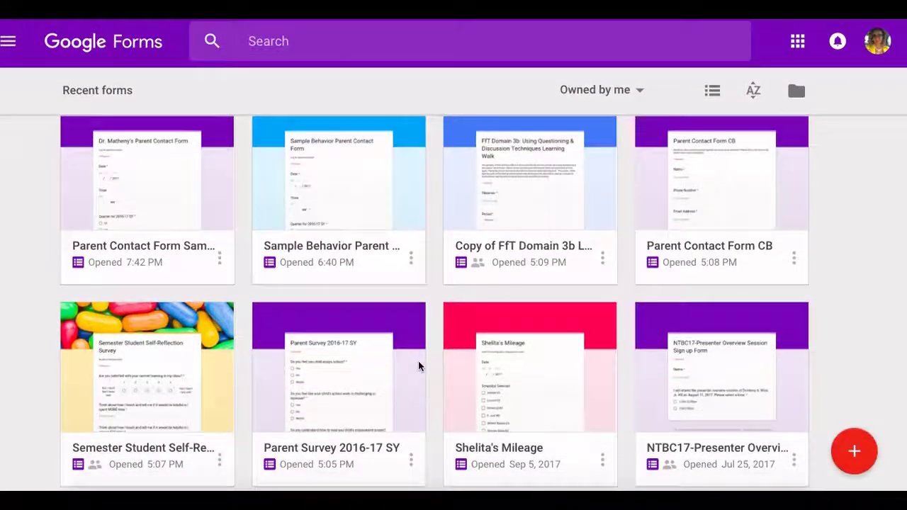
scroll(513, 280, "down", 1)
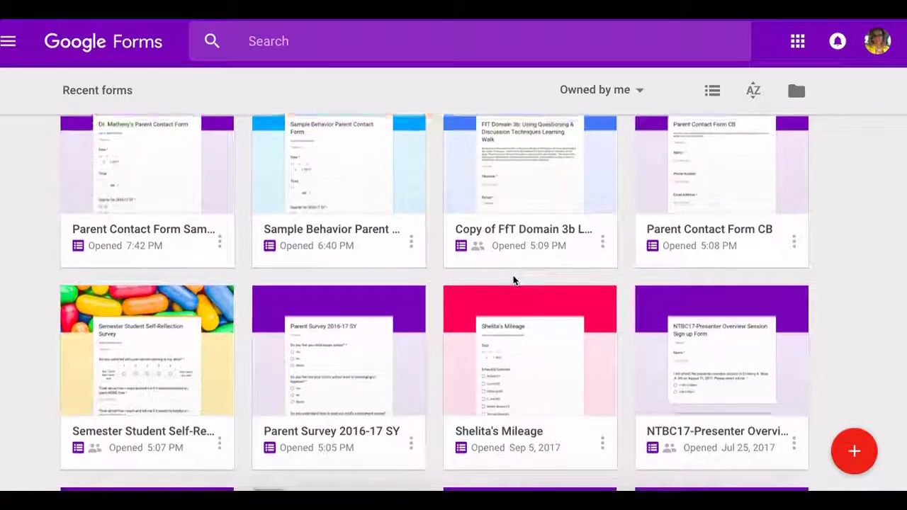
scroll(515, 281, "down", 2)
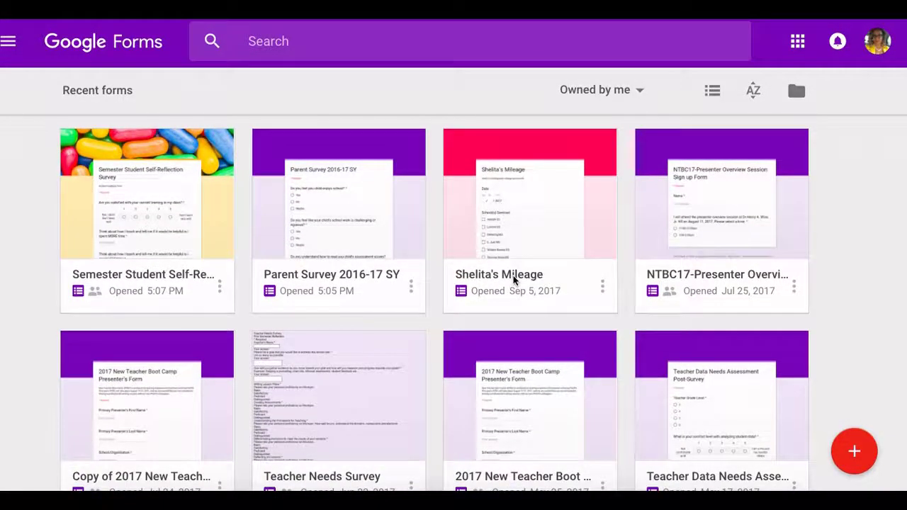
scroll(515, 281, "down", 2)
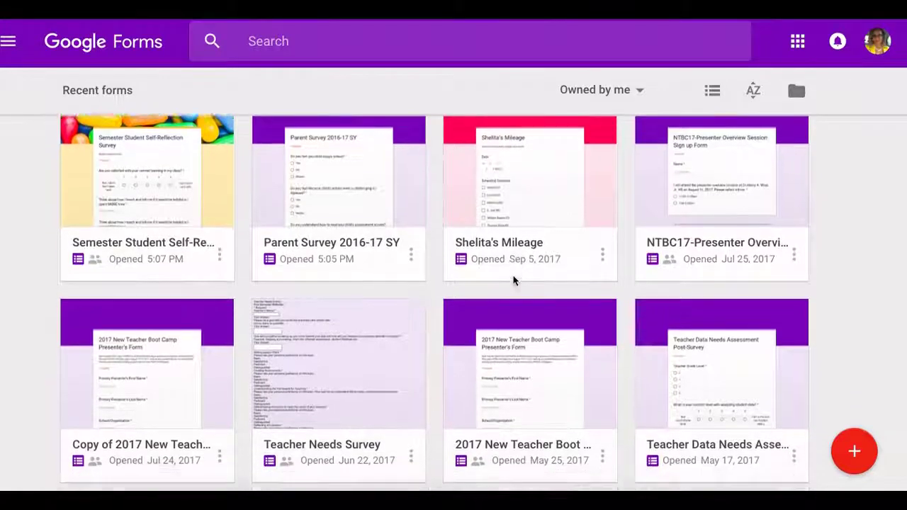
scroll(515, 281, "down", 3)
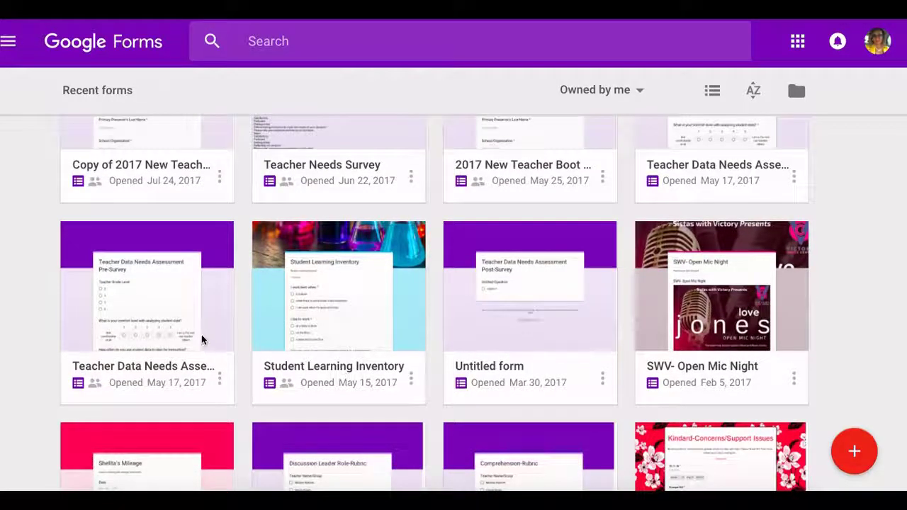
scroll(196, 343, "down", 3)
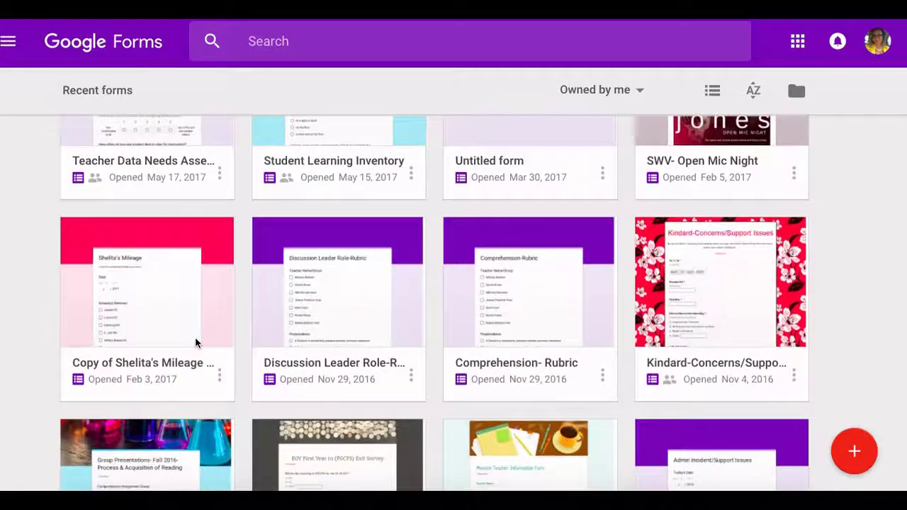
scroll(196, 342, "up", 8)
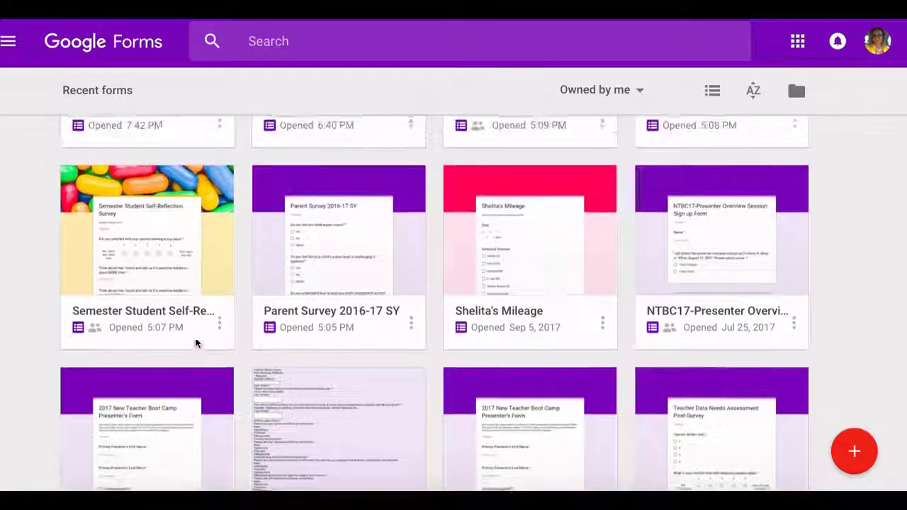
scroll(196, 343, "up", 5)
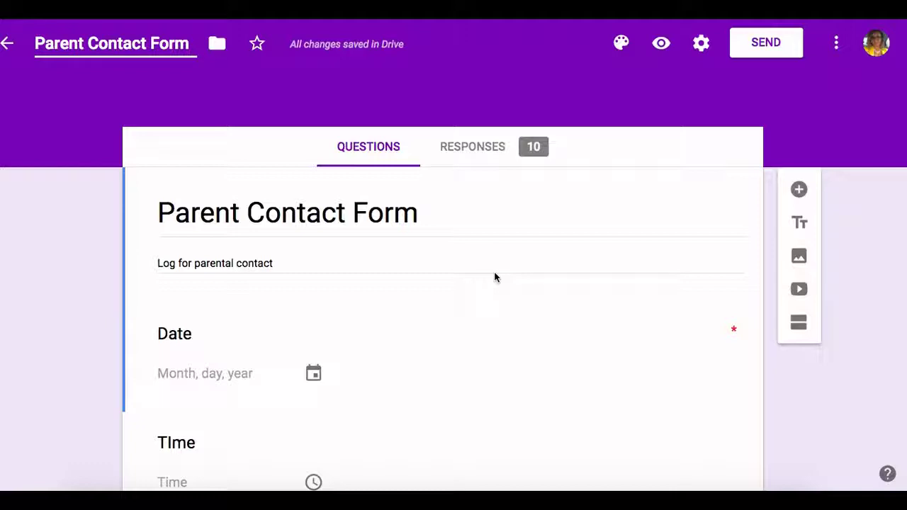
scroll(494, 276, "down", 3)
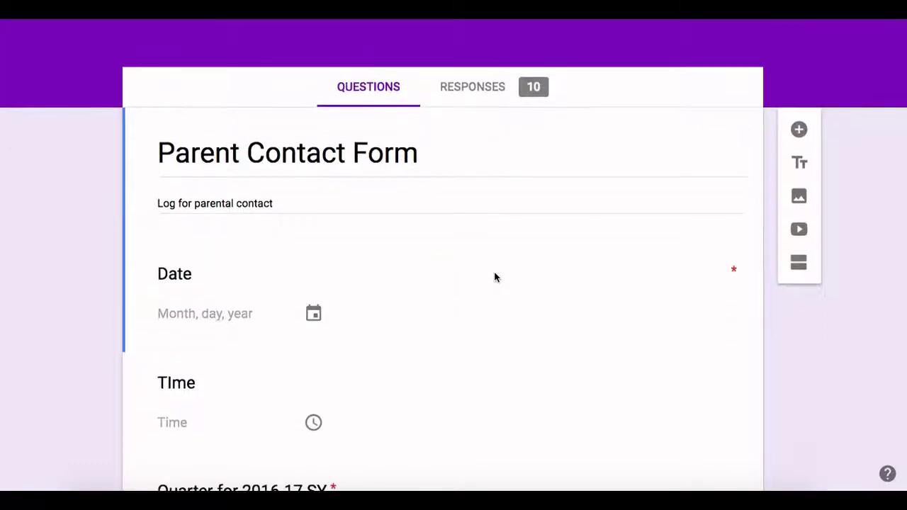
scroll(494, 270, "down", 2)
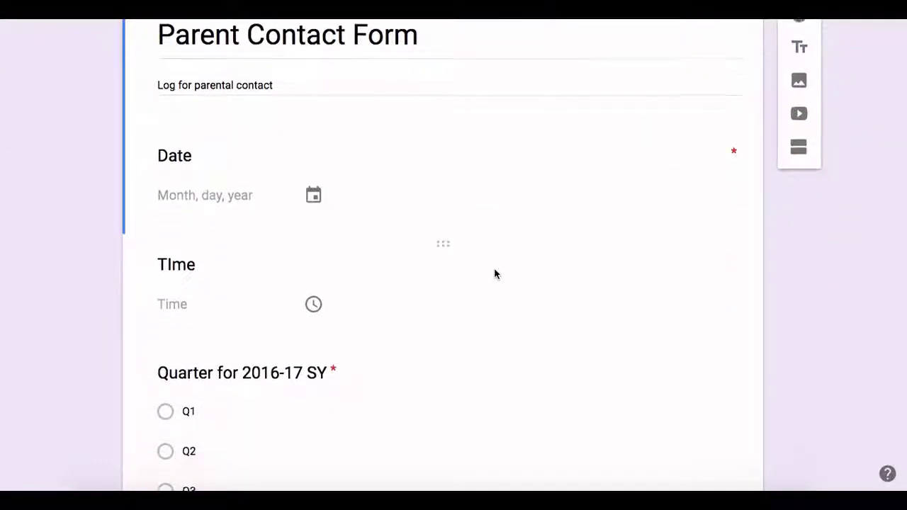
scroll(495, 274, "down", 3)
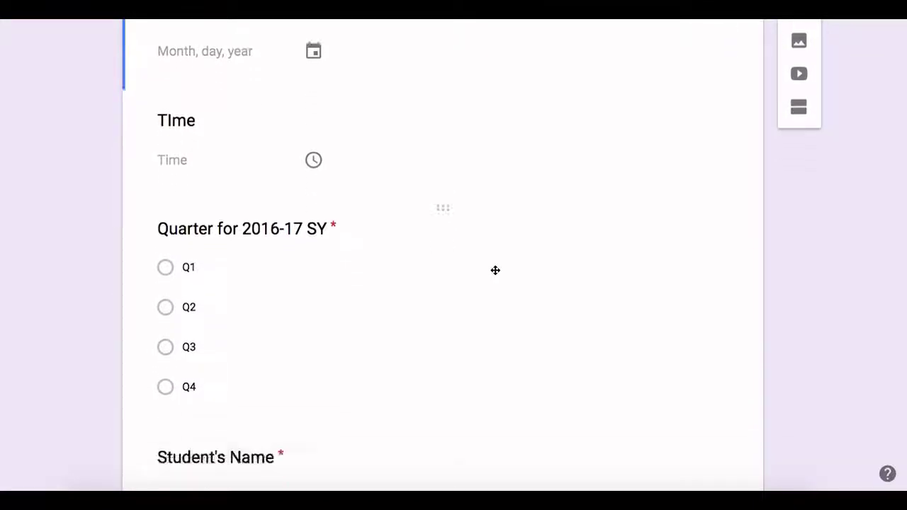
scroll(494, 275, "down", 1)
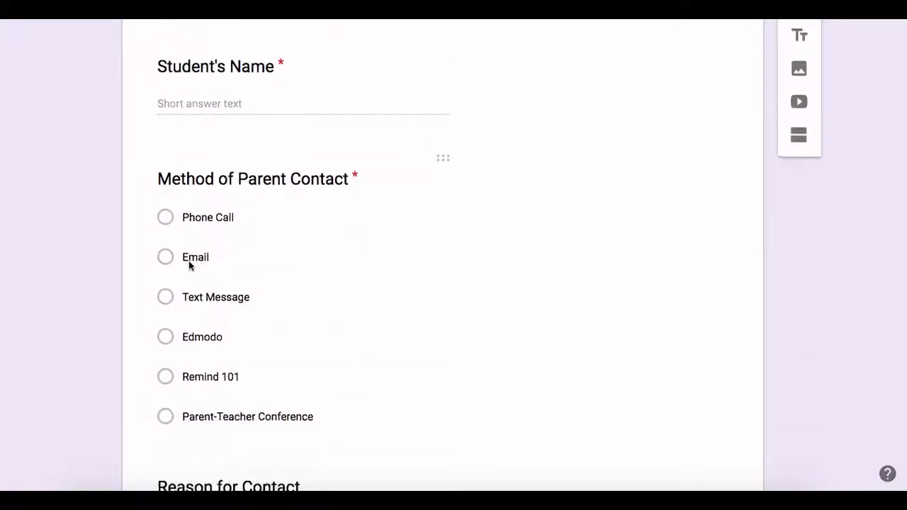
scroll(202, 227, "down", 1)
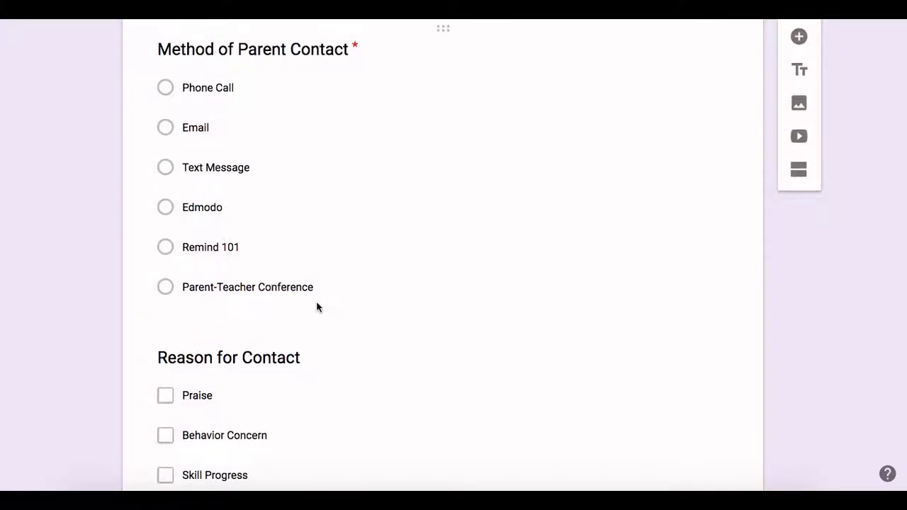
scroll(317, 307, "down", 1)
scroll(317, 304, "down", 1)
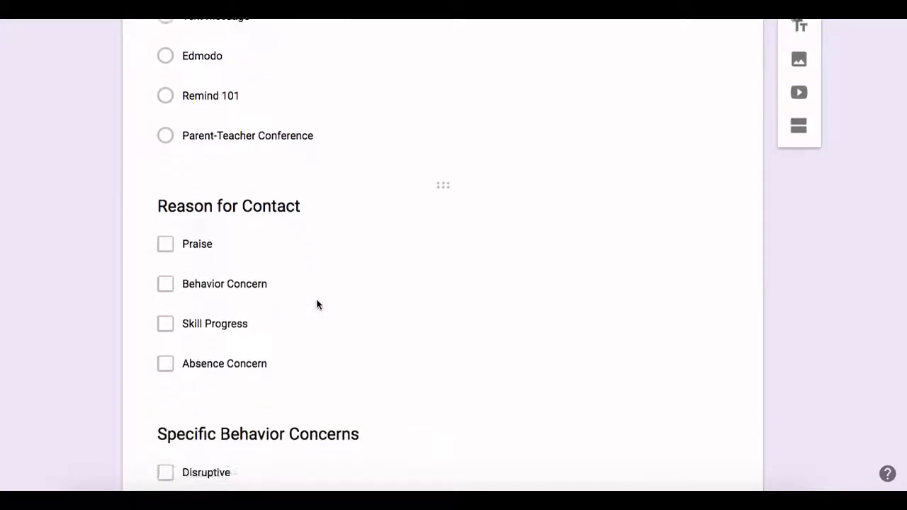
scroll(316, 304, "down", 2)
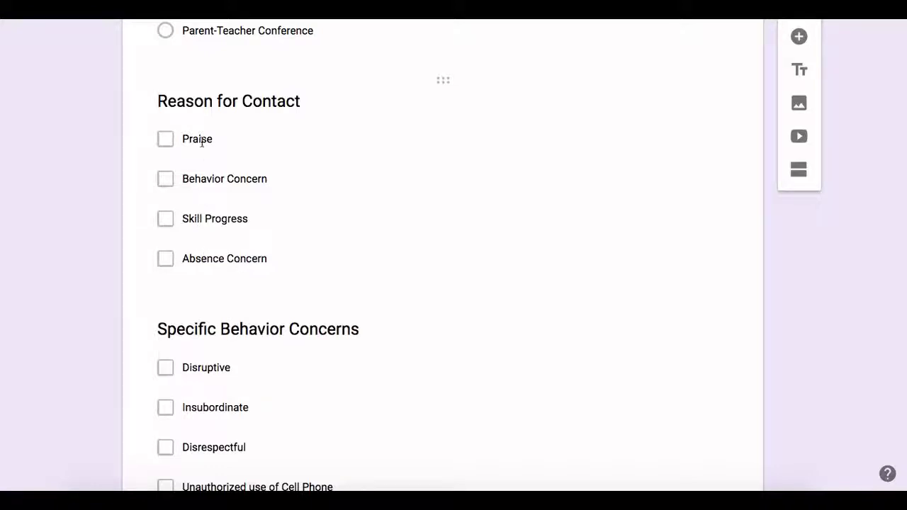
scroll(225, 330, "down", 5)
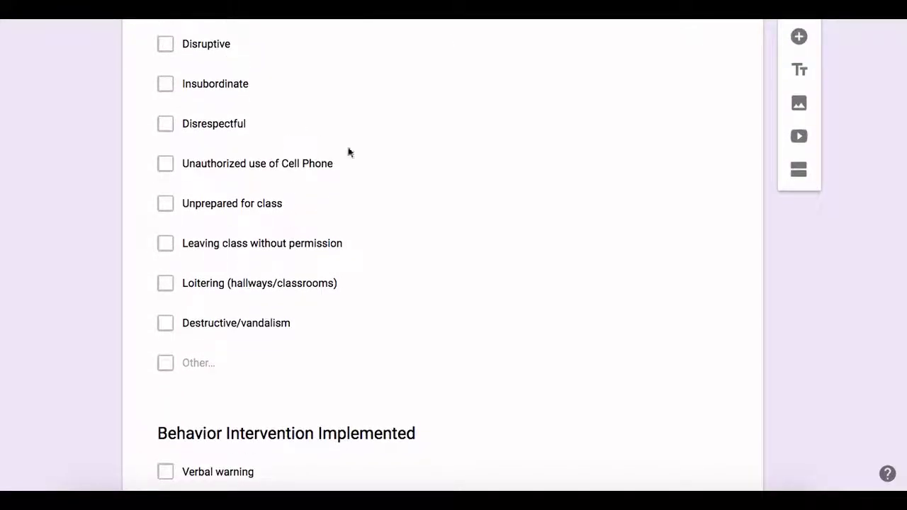
scroll(319, 132, "up", 1)
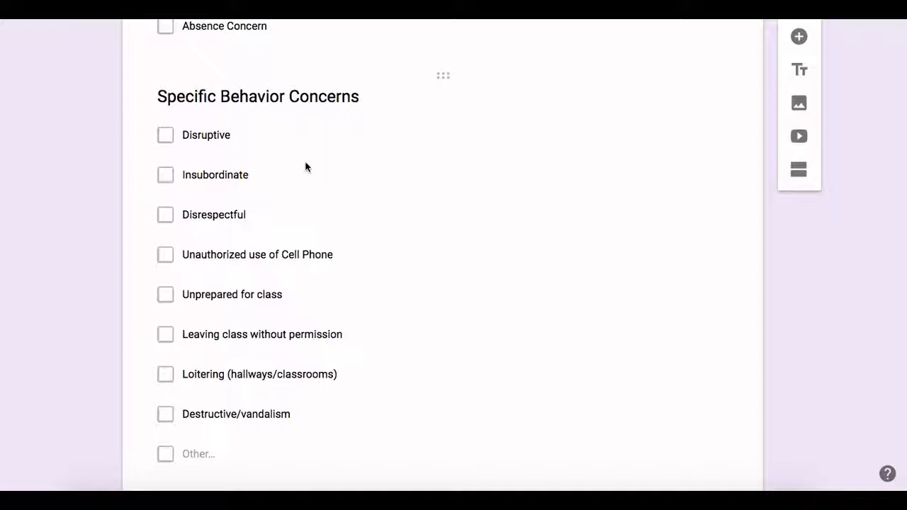
scroll(299, 265, "down", 1)
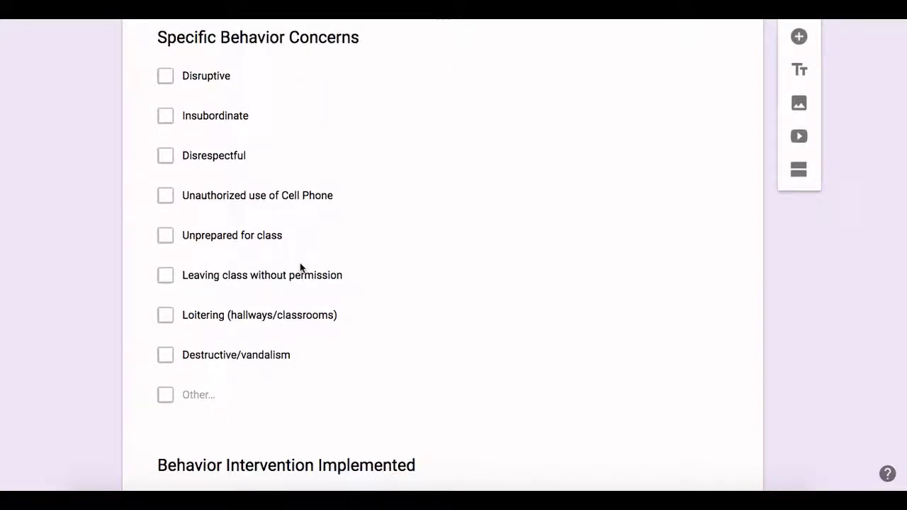
scroll(300, 268, "down", 5)
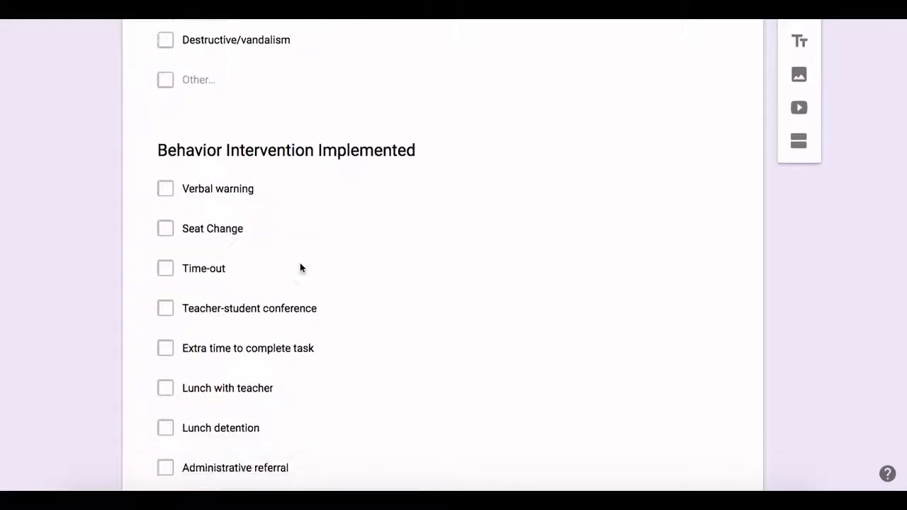
scroll(300, 268, "down", 1)
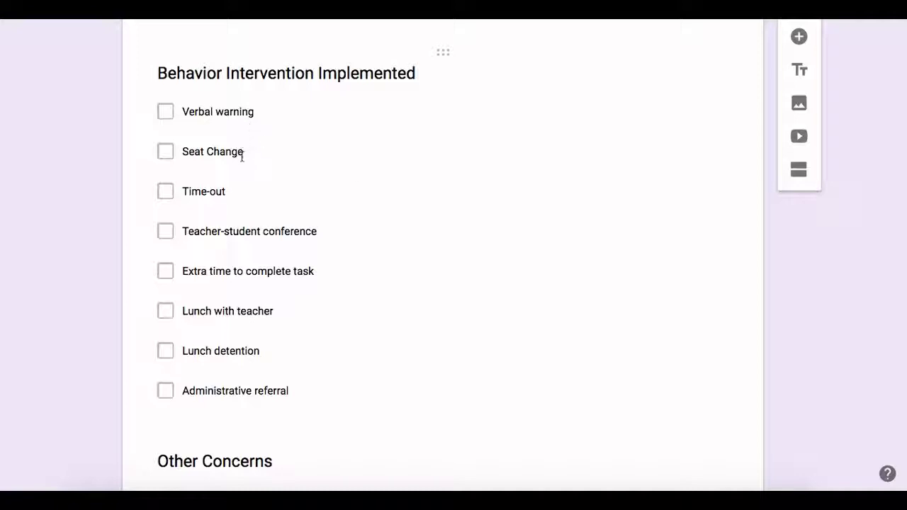
scroll(249, 260, "down", 2)
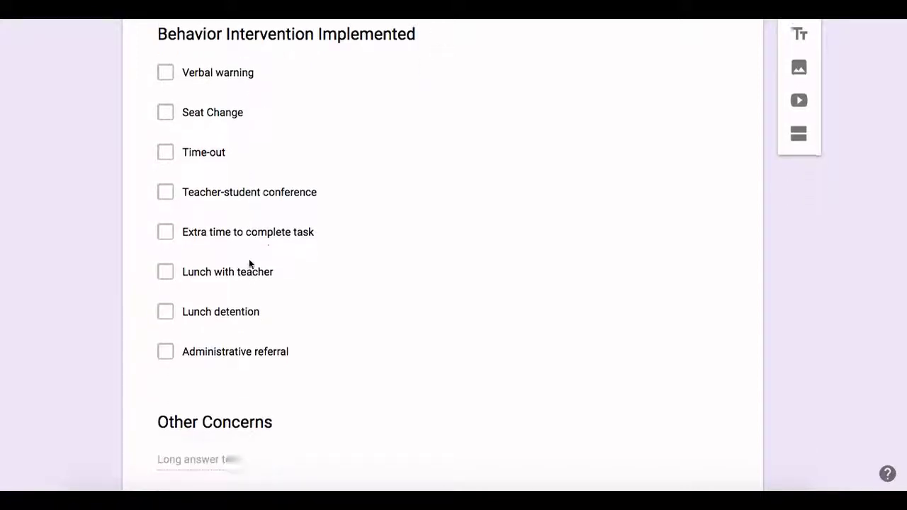
scroll(249, 260, "down", 2)
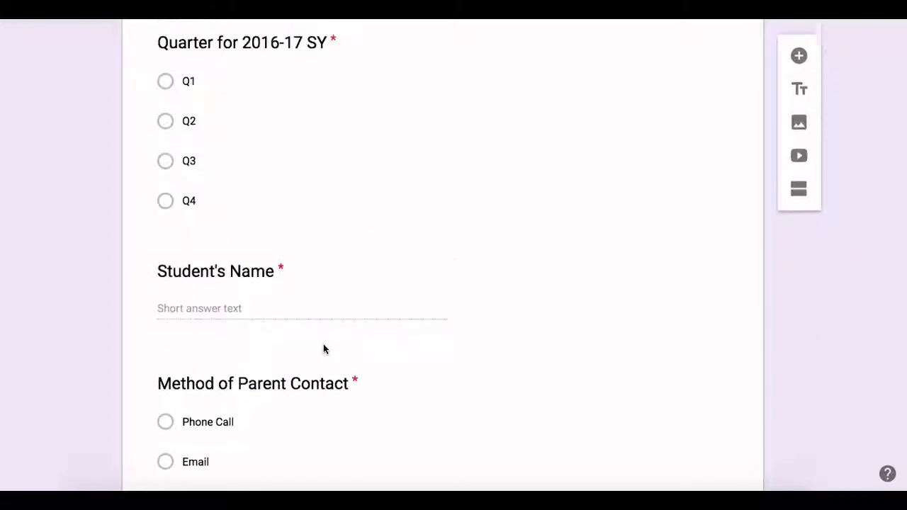
scroll(323, 348, "up", 2)
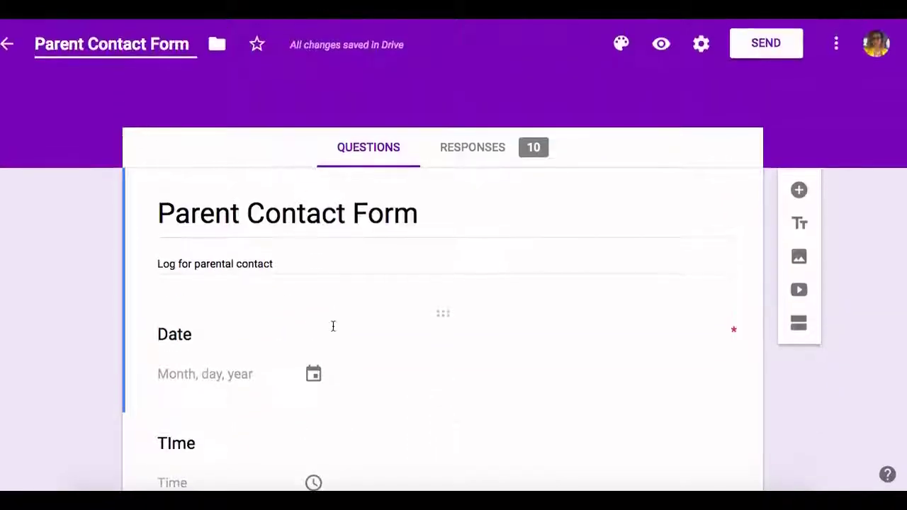
Show the Responses summary and scroll down to the Method of Parent Contact pie chart.
left_click(485, 157)
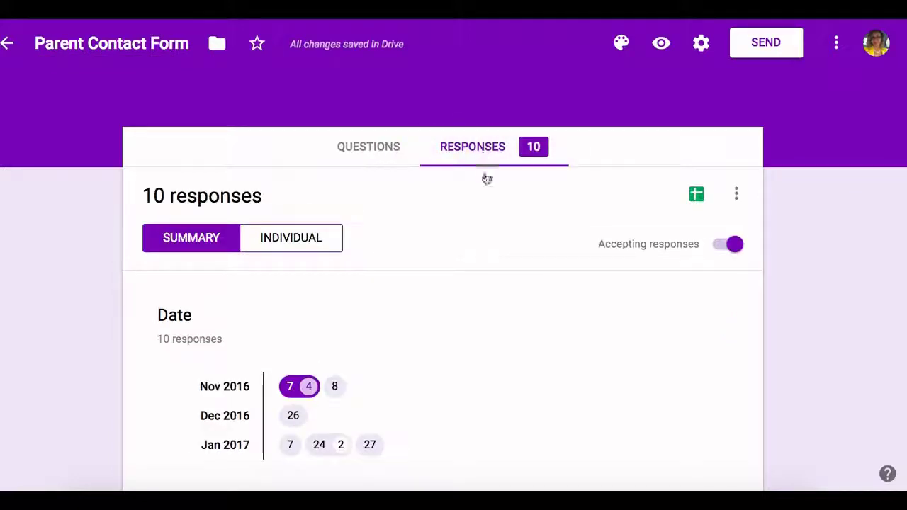
scroll(506, 299, "down", 1)
scroll(507, 299, "down", 1)
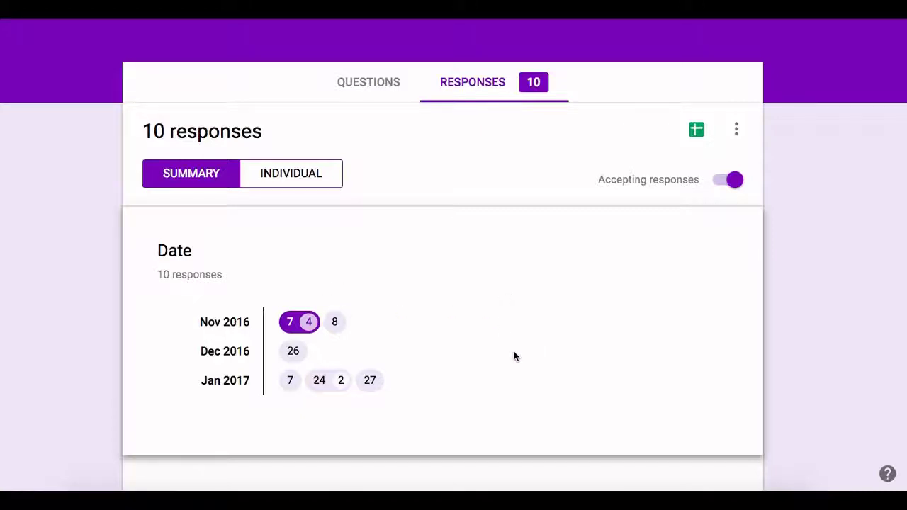
scroll(514, 354, "down", 3)
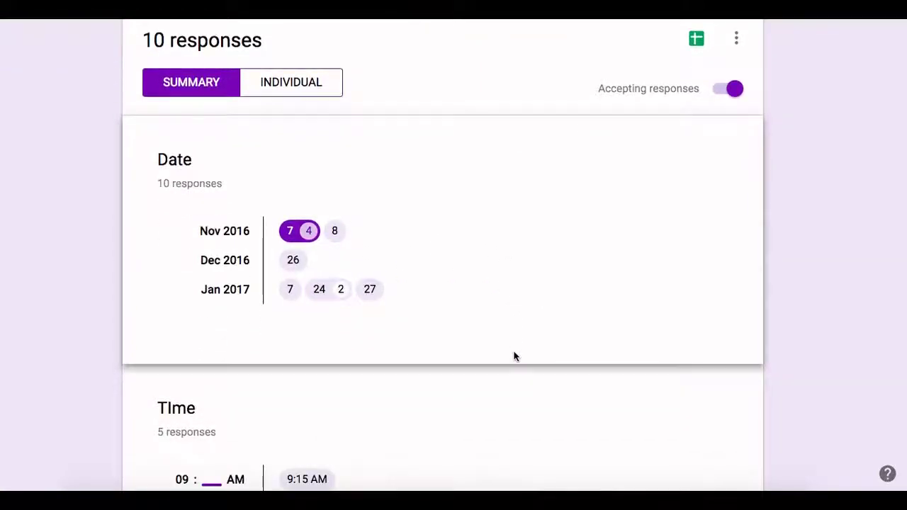
scroll(514, 356, "down", 3)
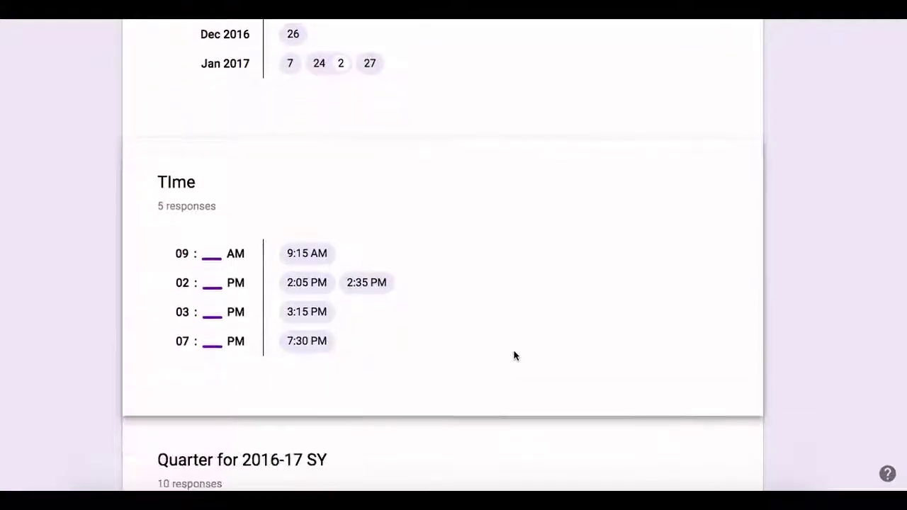
scroll(514, 355, "down", 3)
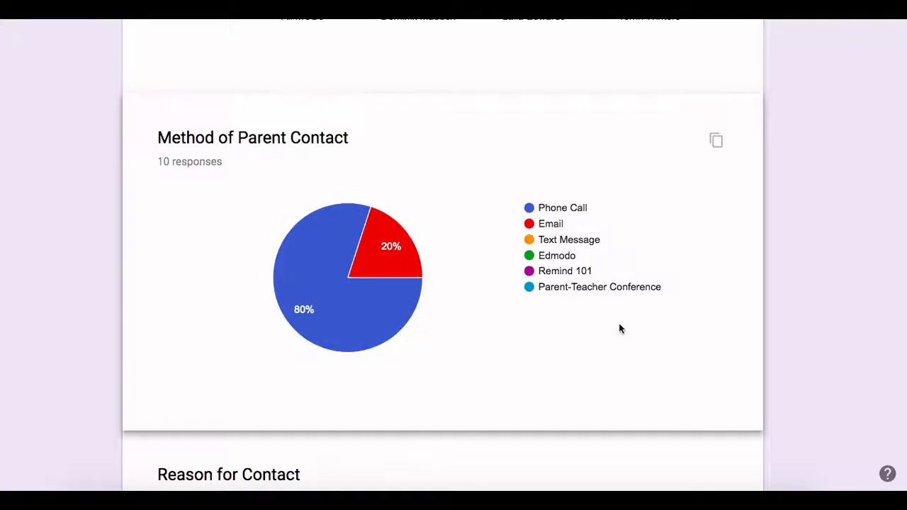
scroll(591, 335, "down", 1)
scroll(592, 335, "down", 5)
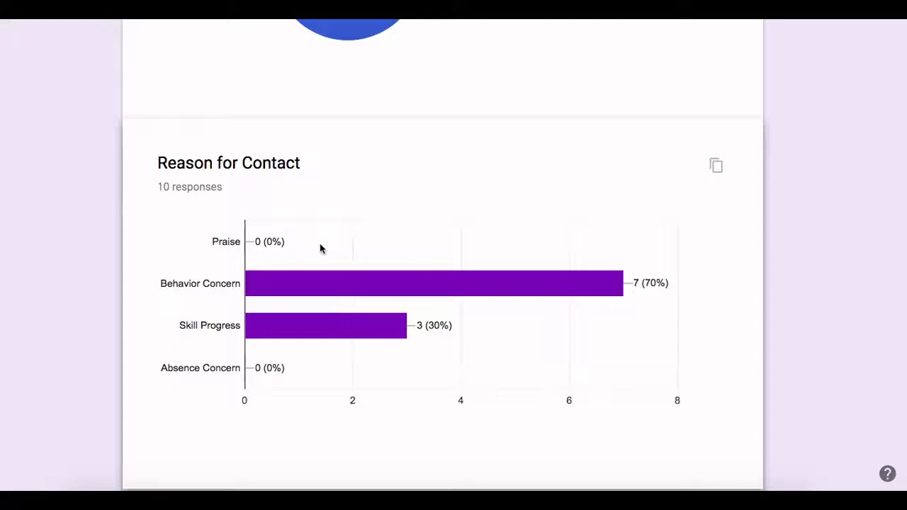
mouse_move(323, 320)
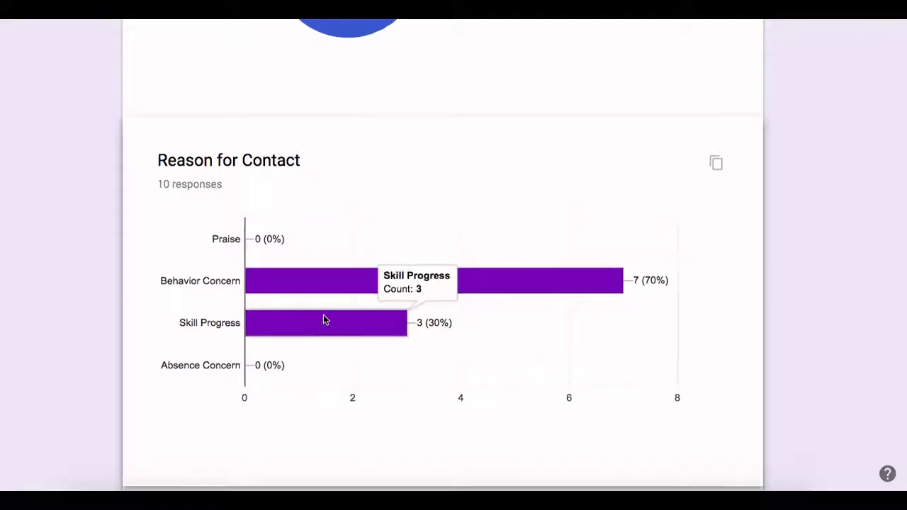
scroll(323, 319, "down", 1)
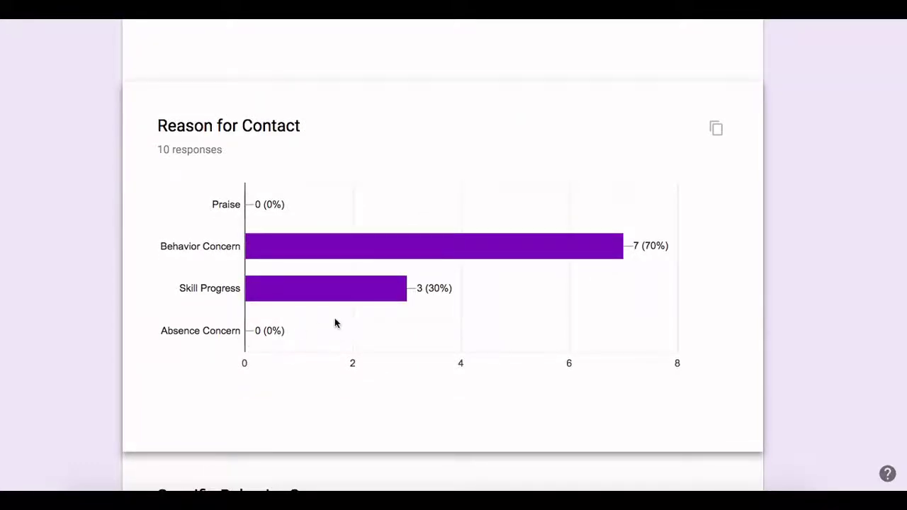
scroll(336, 323, "up", 1)
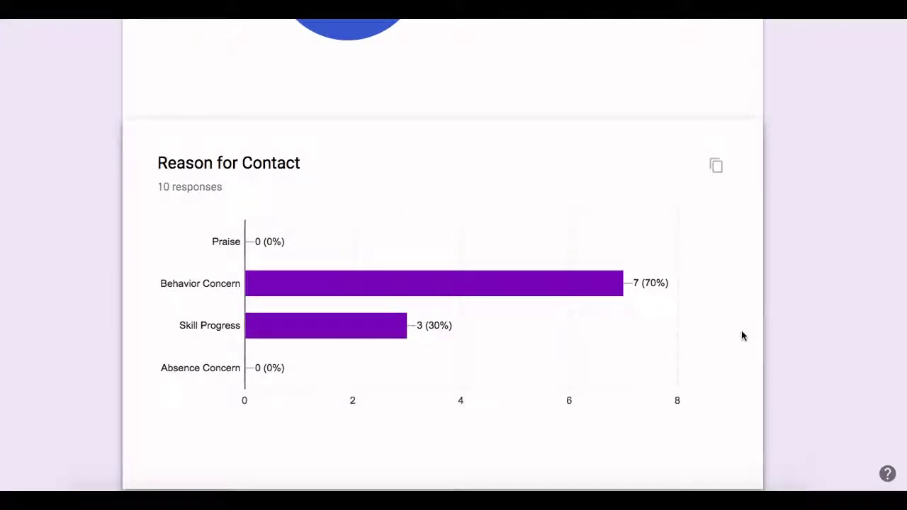
scroll(741, 332, "down", 1)
scroll(742, 333, "down", 1)
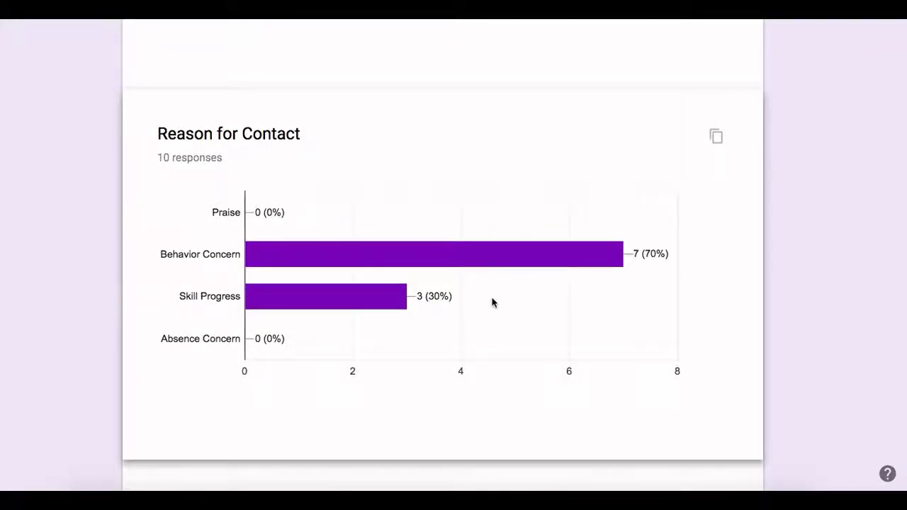
mouse_move(281, 304)
scroll(507, 322, "down", 1)
mouse_move(293, 229)
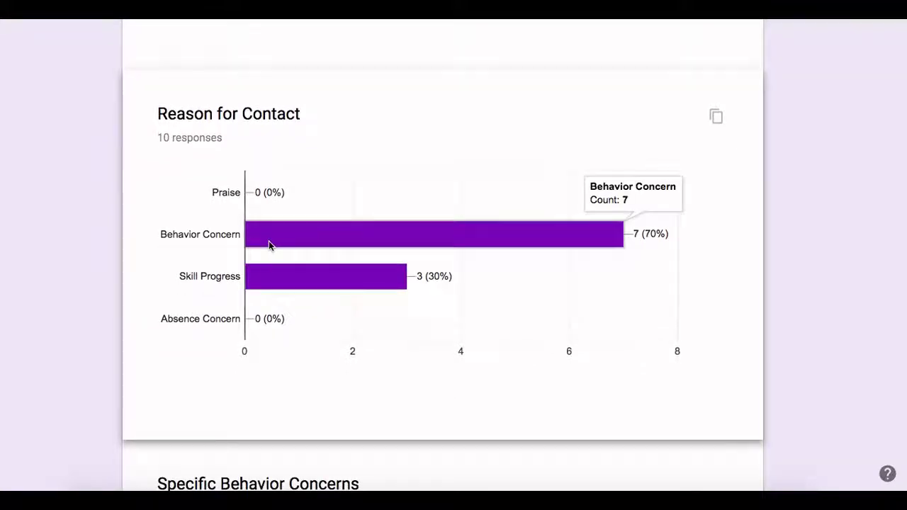
Review the remaining response charts and Other Concerns list, then return to the Questions view.
scroll(336, 205, "down", 3)
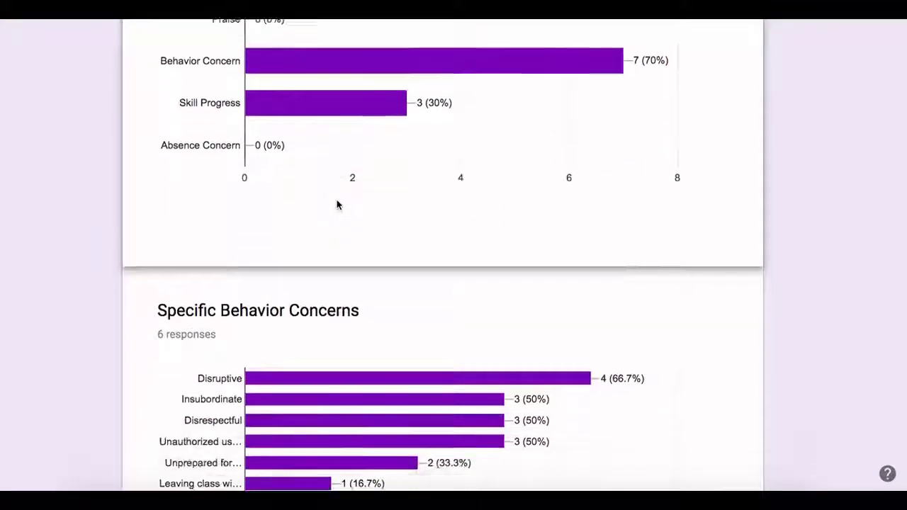
scroll(337, 204, "down", 3)
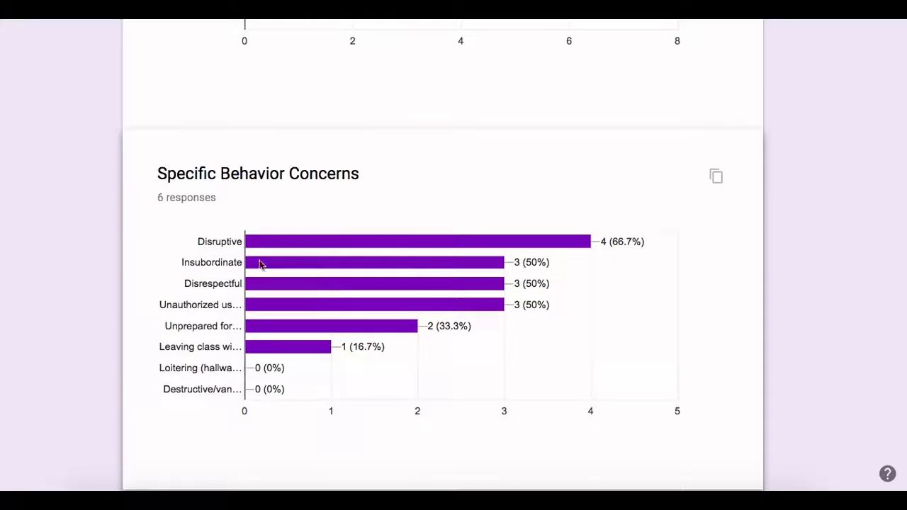
scroll(283, 408, "down", 1)
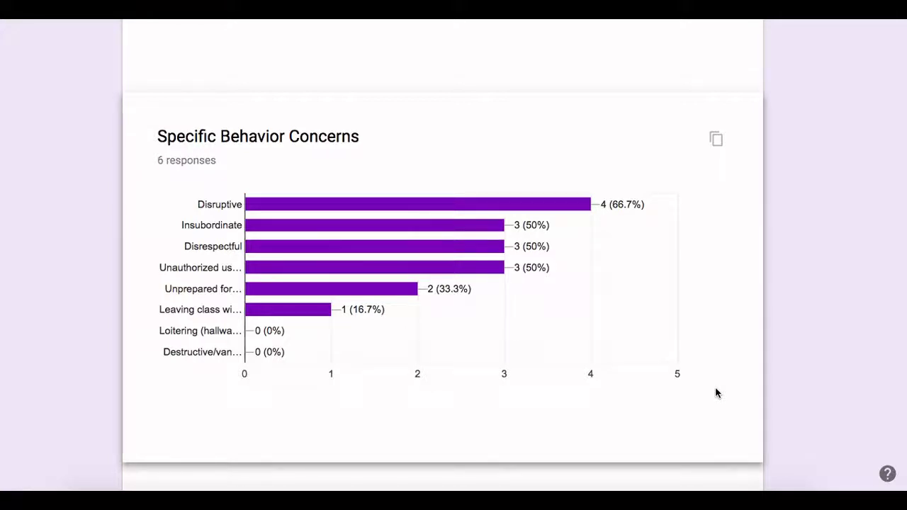
scroll(715, 393, "down", 4)
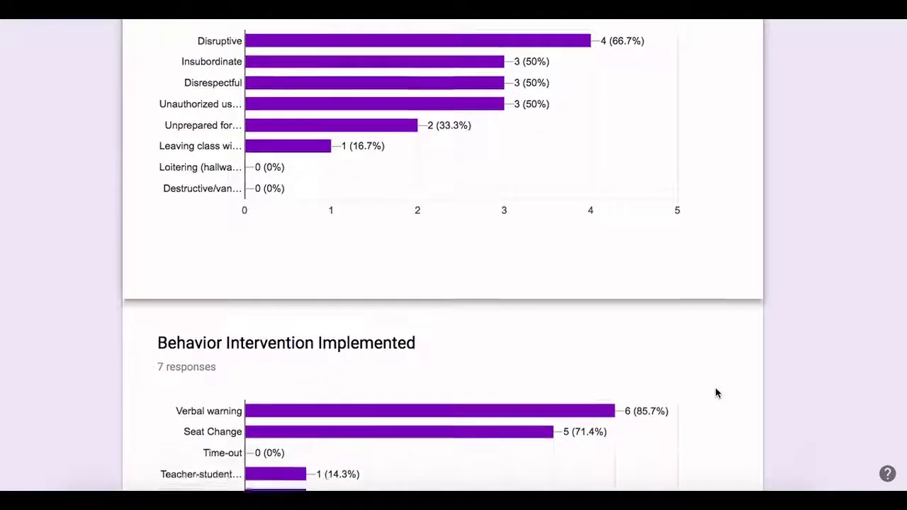
scroll(715, 393, "down", 1)
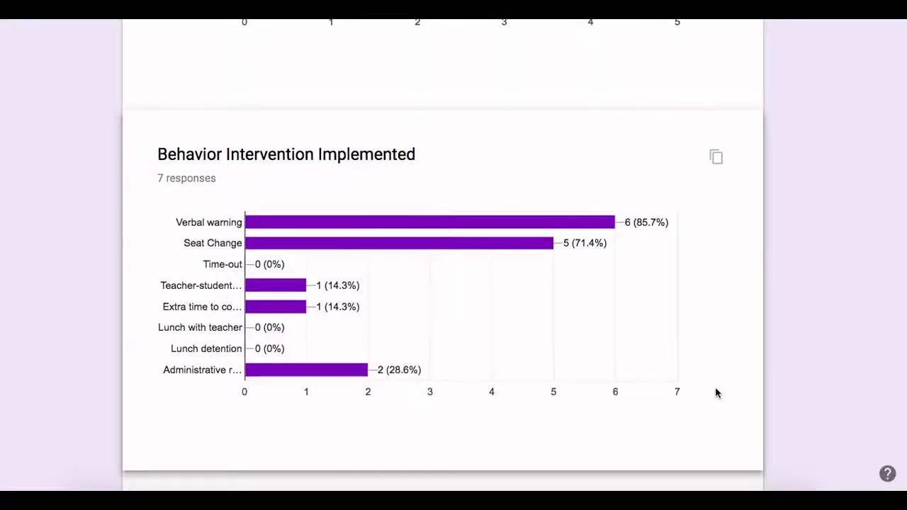
scroll(715, 393, "down", 2)
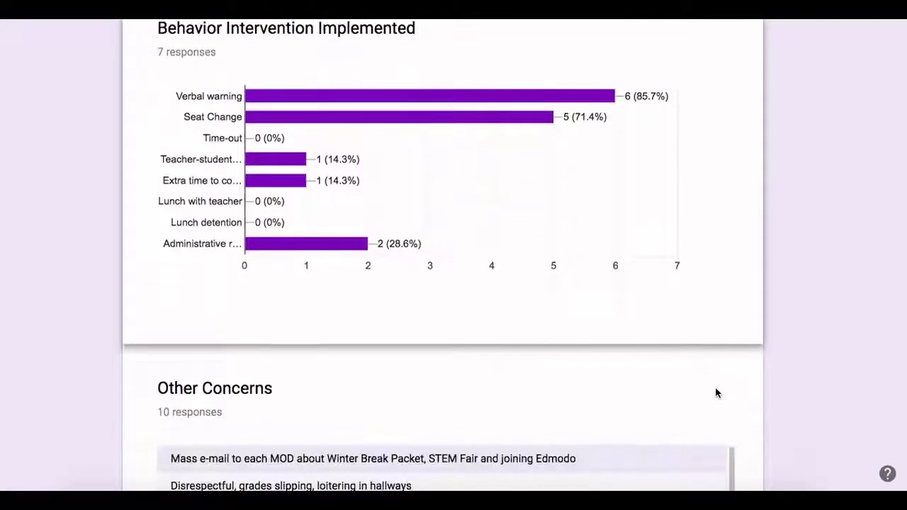
scroll(716, 393, "down", 3)
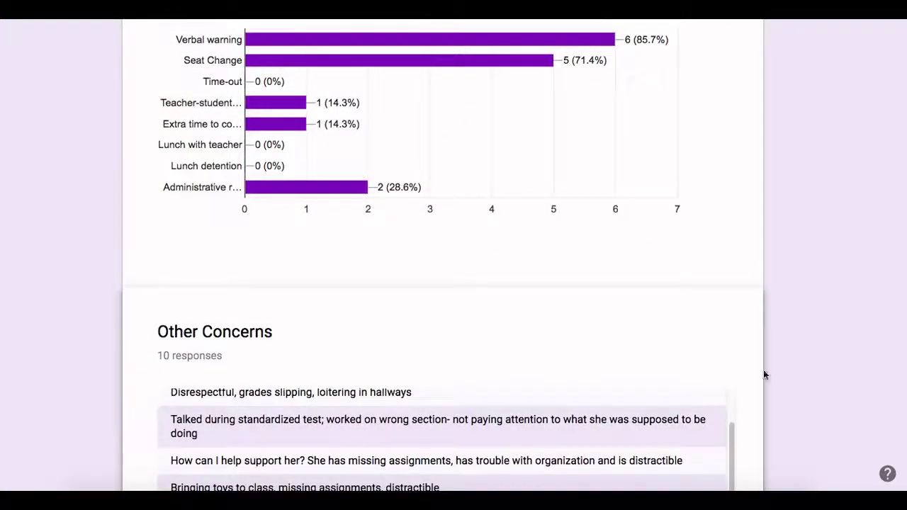
scroll(765, 383, "down", 1)
scroll(640, 418, "up", 1)
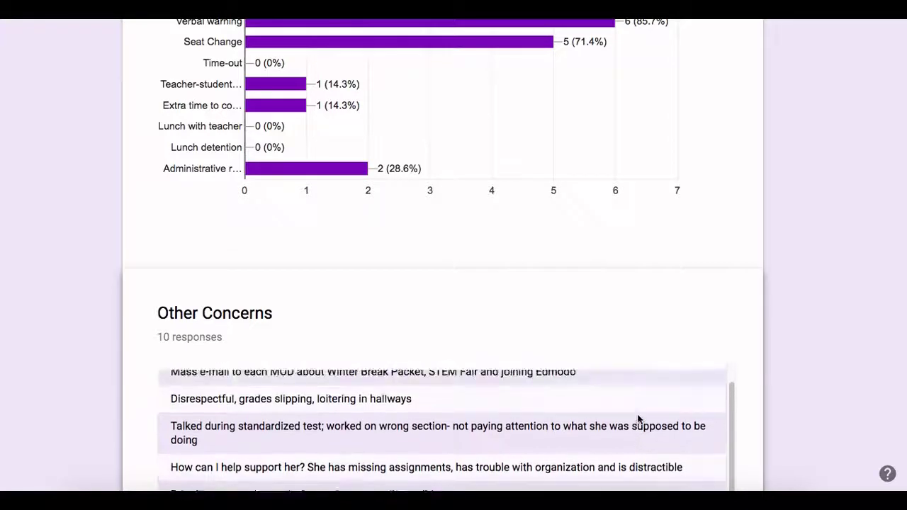
scroll(637, 419, "up", 1)
scroll(794, 409, "down", 1)
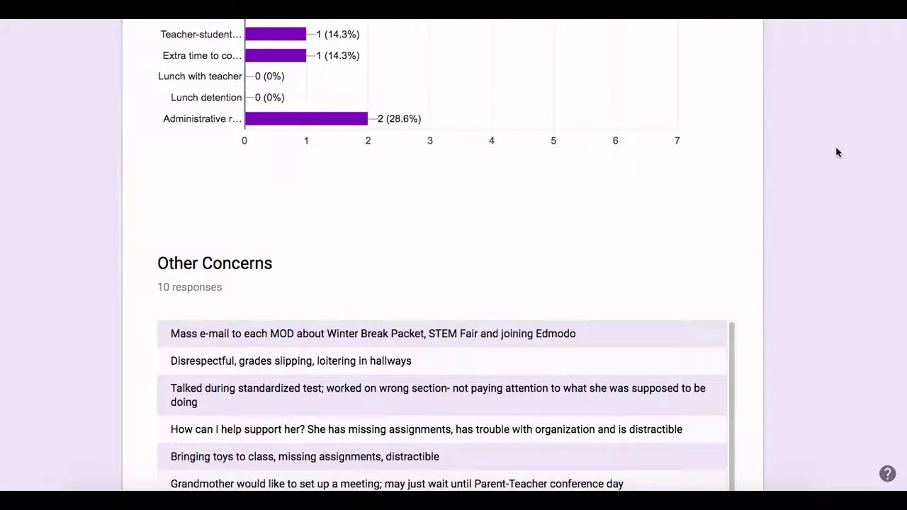
scroll(835, 156, "up", 20)
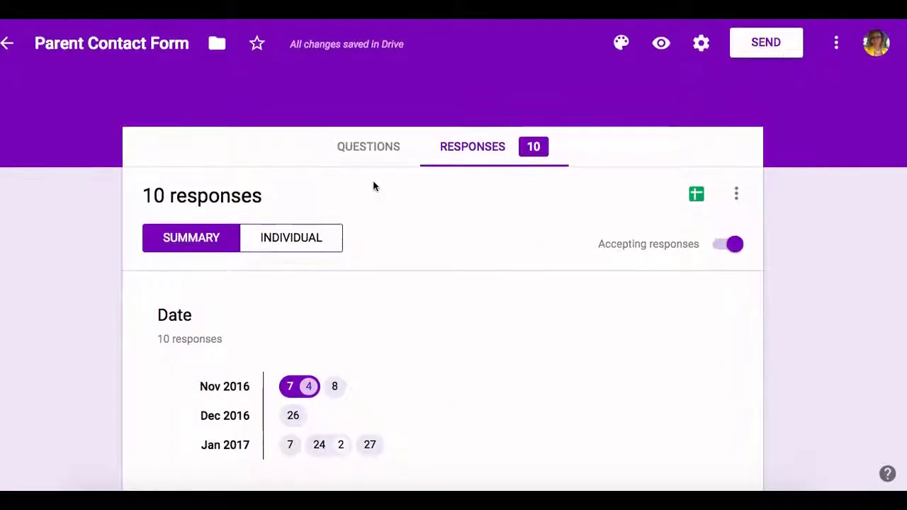
left_click(361, 155)
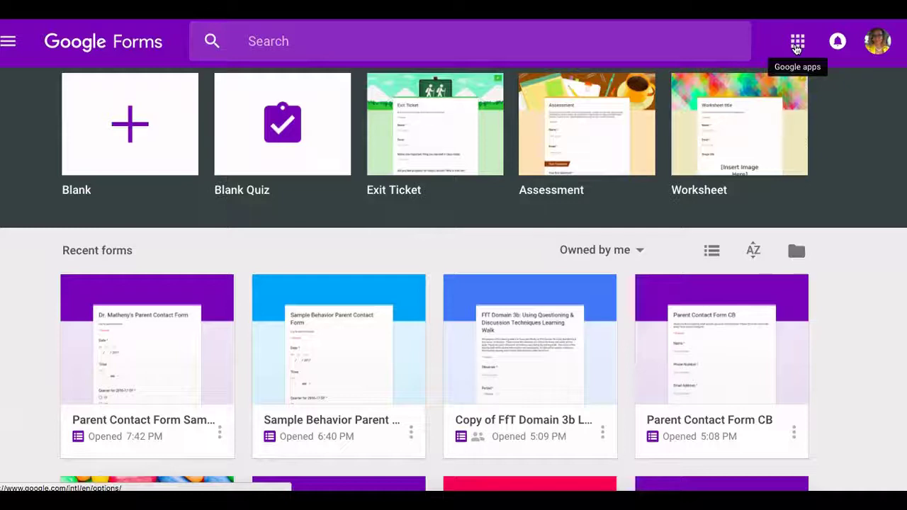
Reopen Google Forms from the Google apps launcher to reload the Forms home page.
left_click(796, 44)
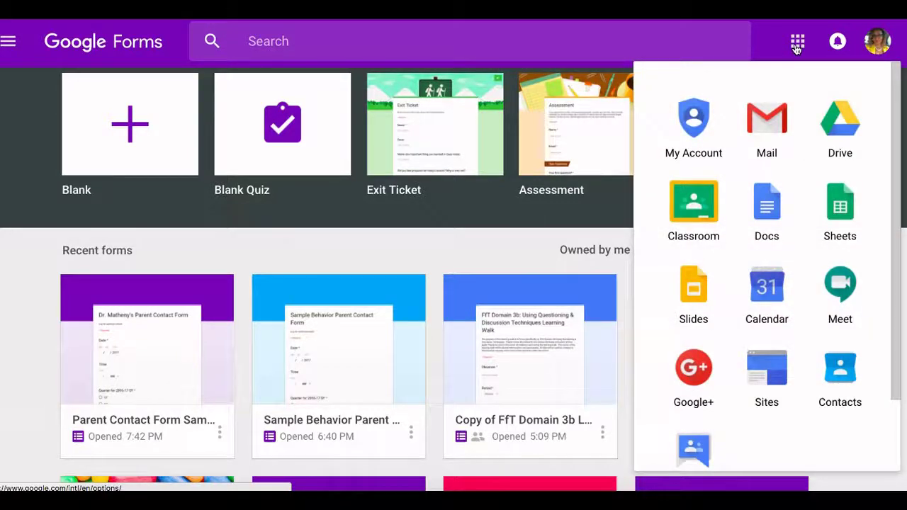
scroll(783, 252, "down", 2)
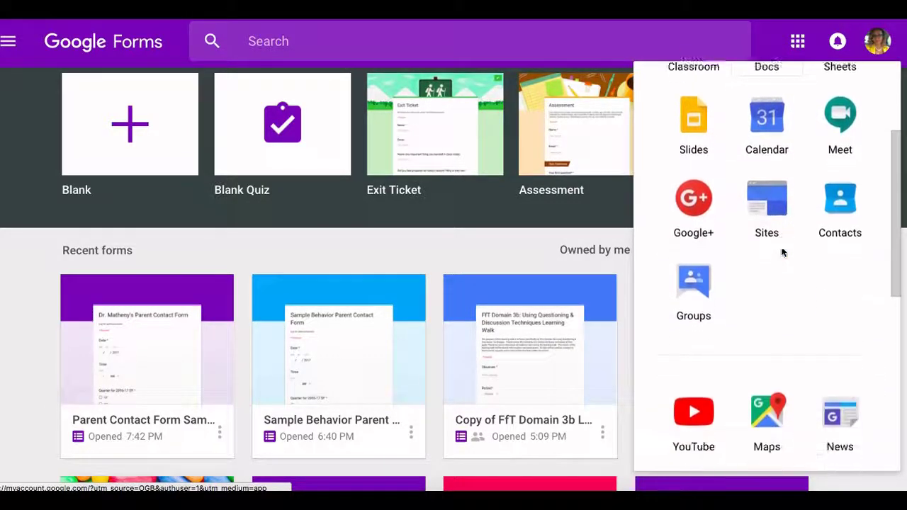
scroll(782, 253, "down", 3)
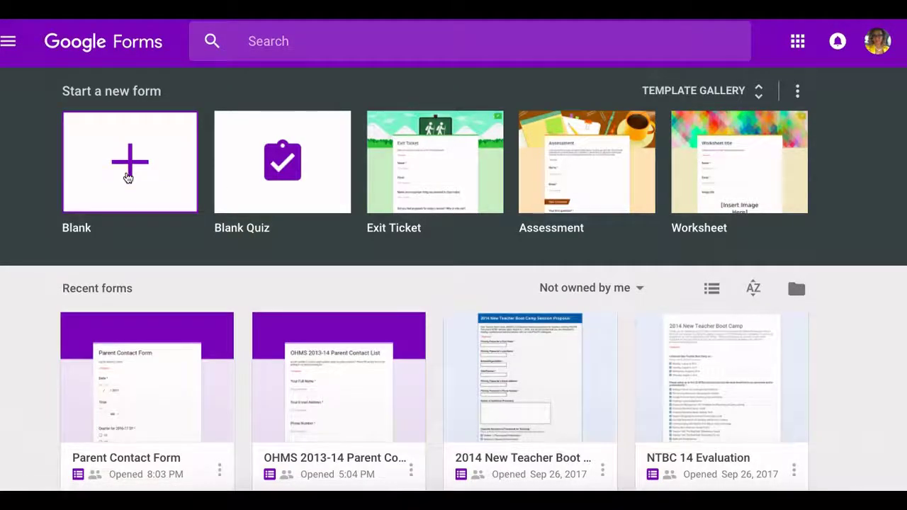
Create a blank form and set its first question to the Date type.
left_click(130, 179)
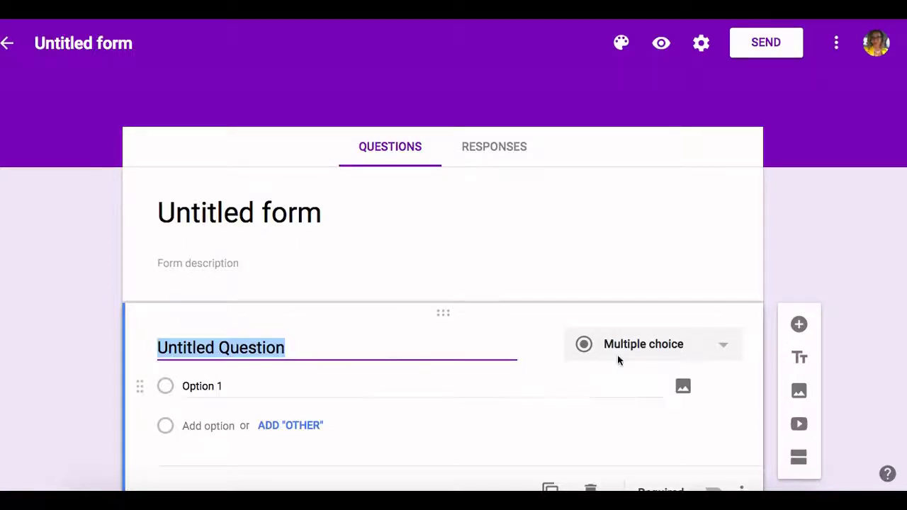
left_click(727, 356)
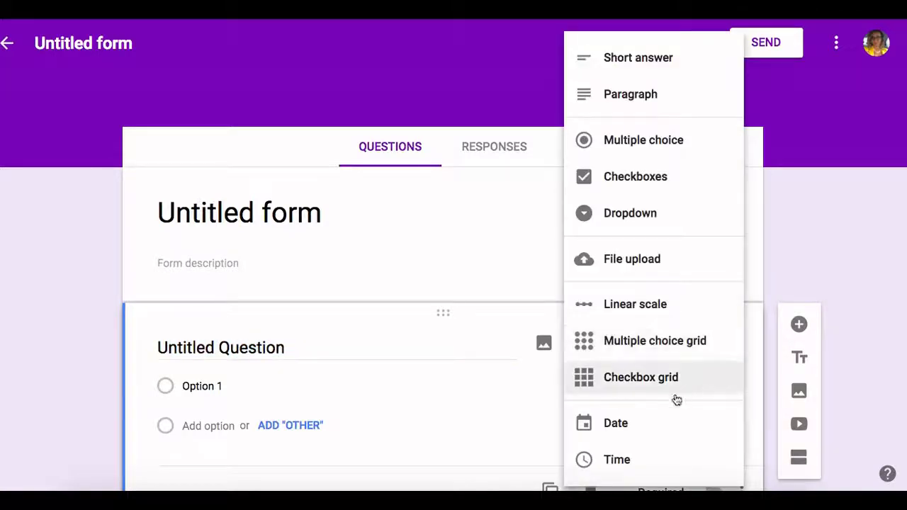
left_click(659, 427)
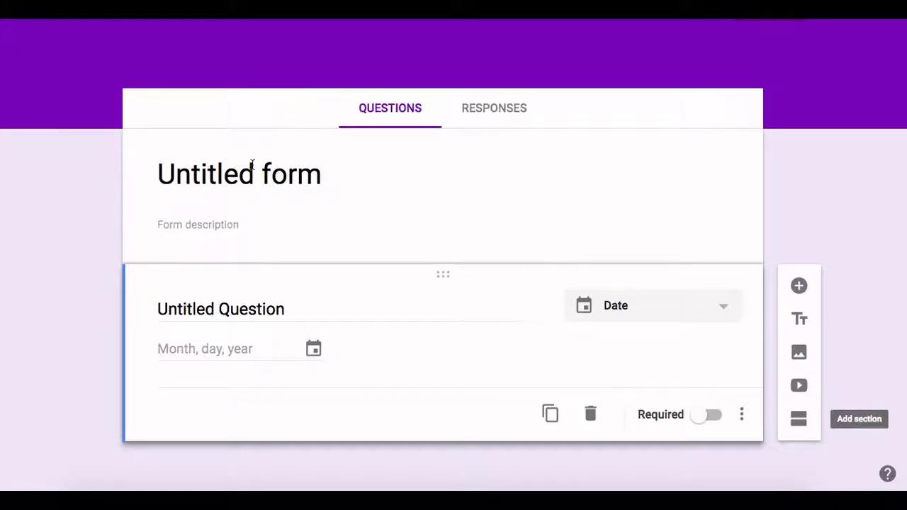
scroll(236, 213, "up", 1)
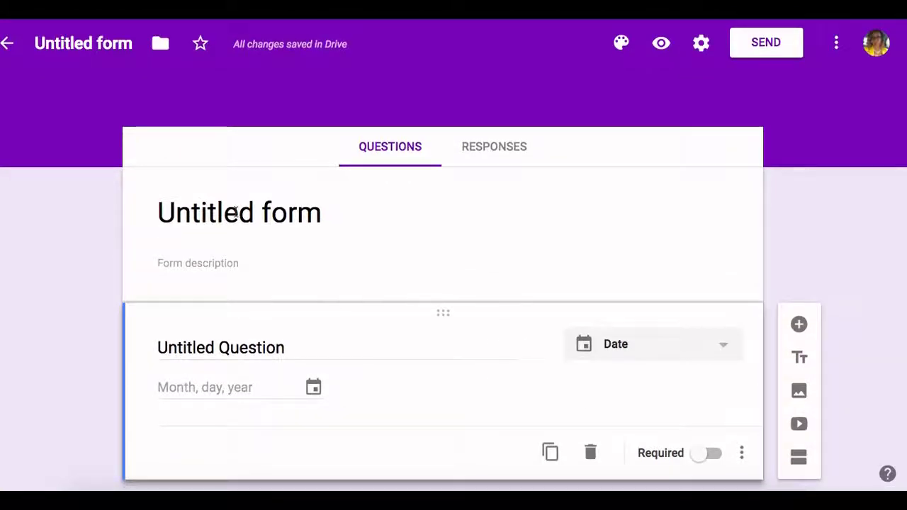
Title the form '1Sample Parent Contact Form' and give it the description 'Tutorial'.
left_click(82, 46)
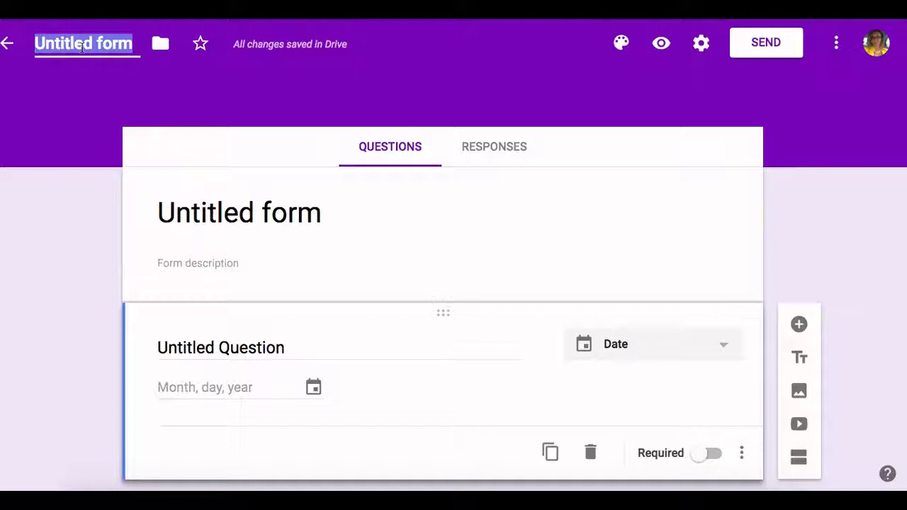
type("1Sample")
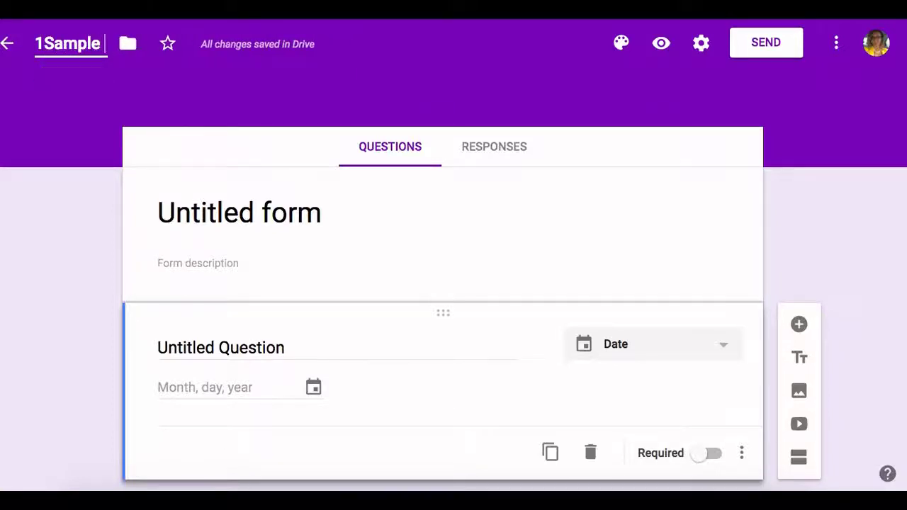
type(" Parent Con")
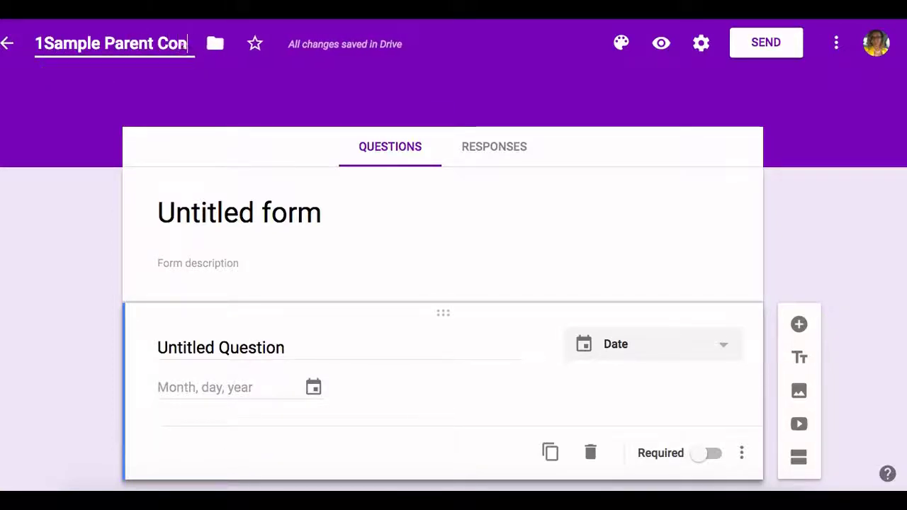
type("tact Form")
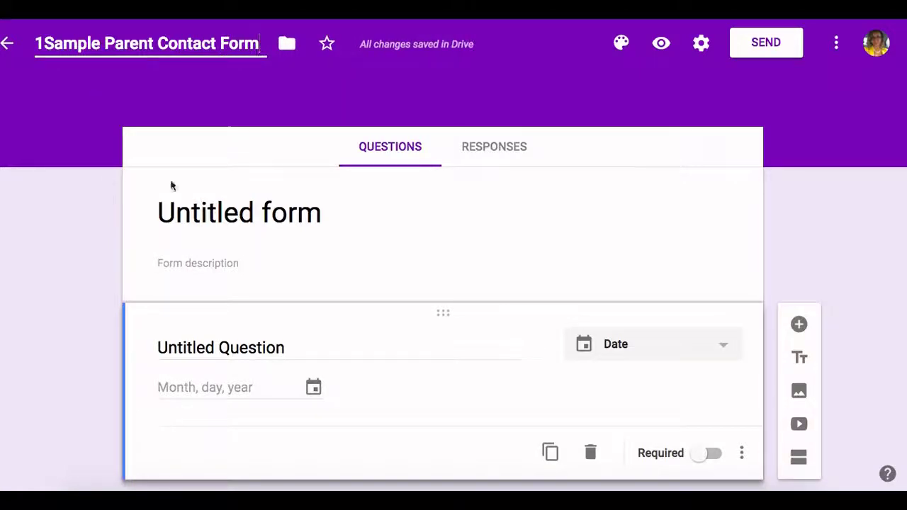
left_click(222, 211)
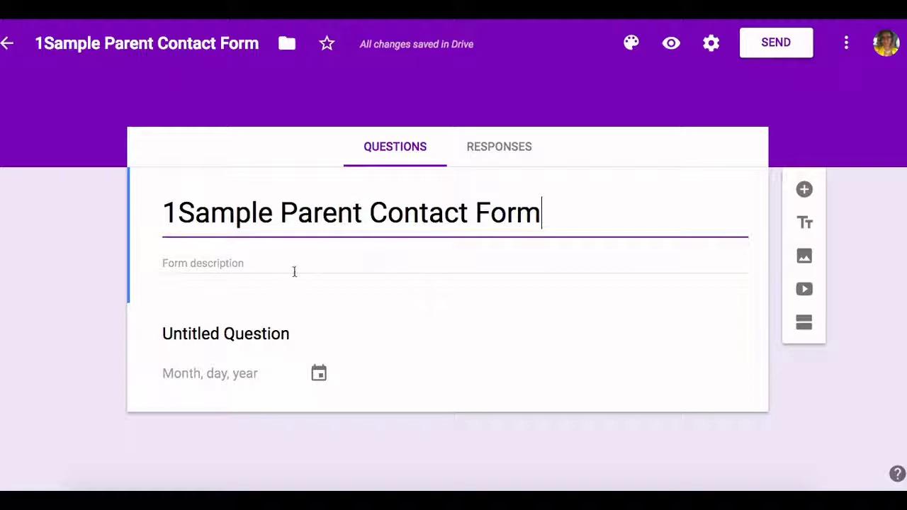
left_click(210, 264)
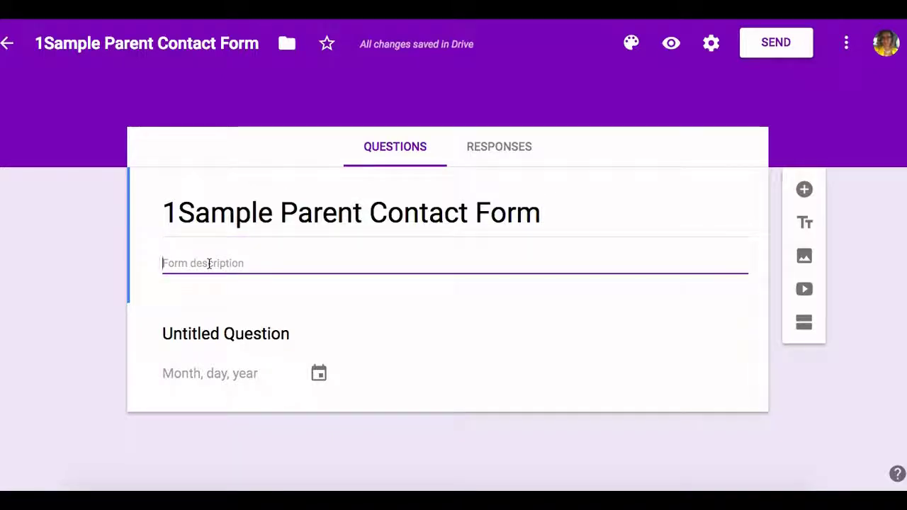
type("Tut")
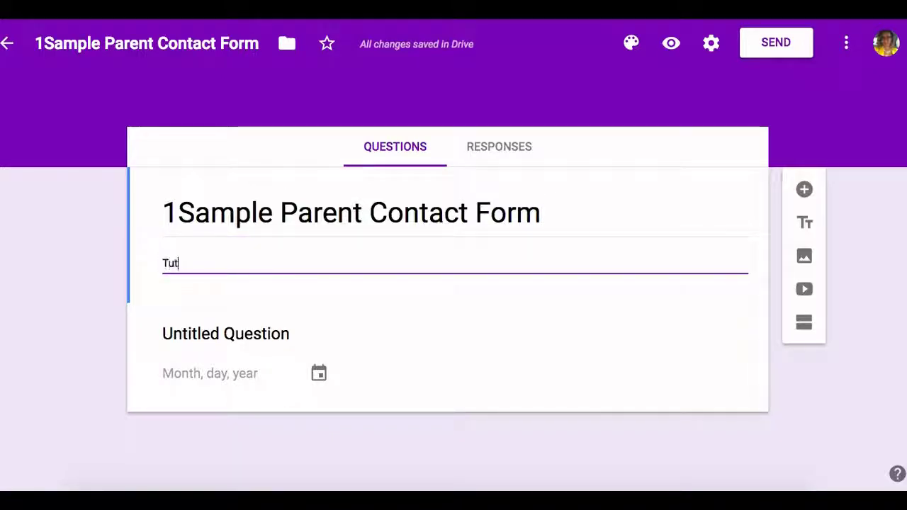
type("orial")
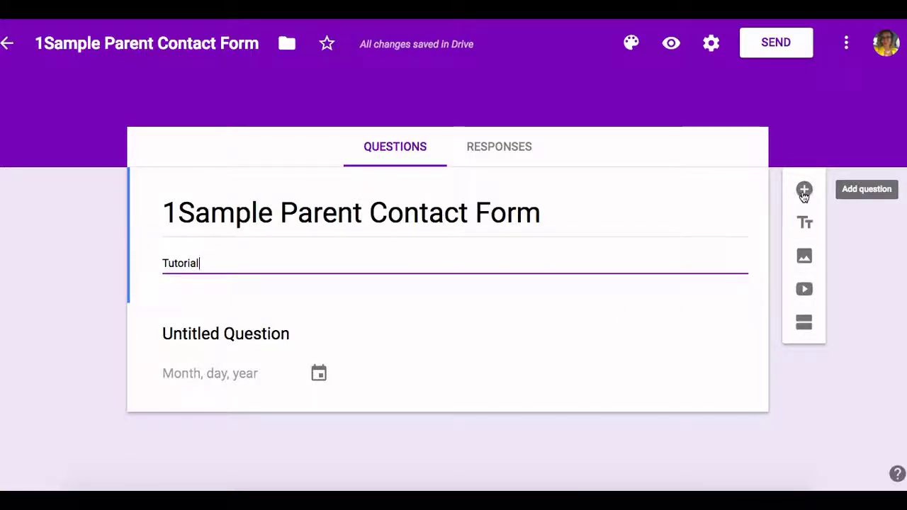
Title the first question 'Date'.
left_click(261, 336)
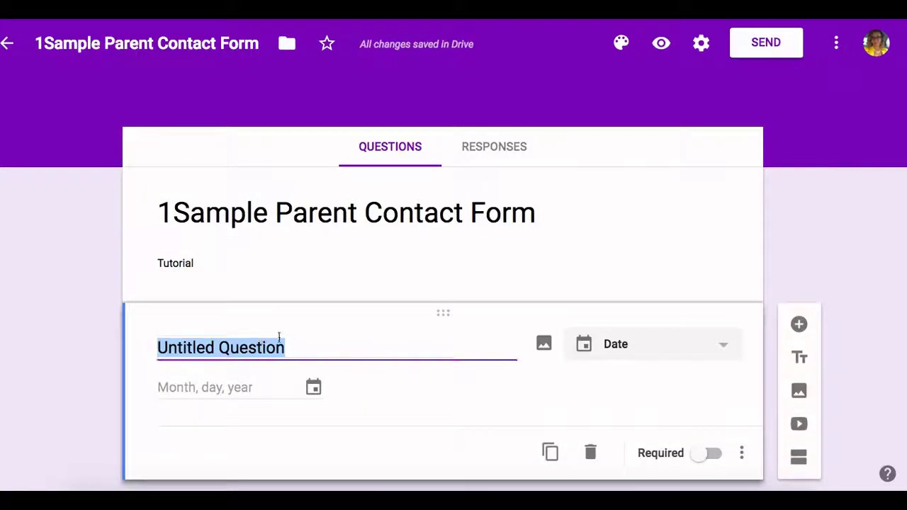
type("Date")
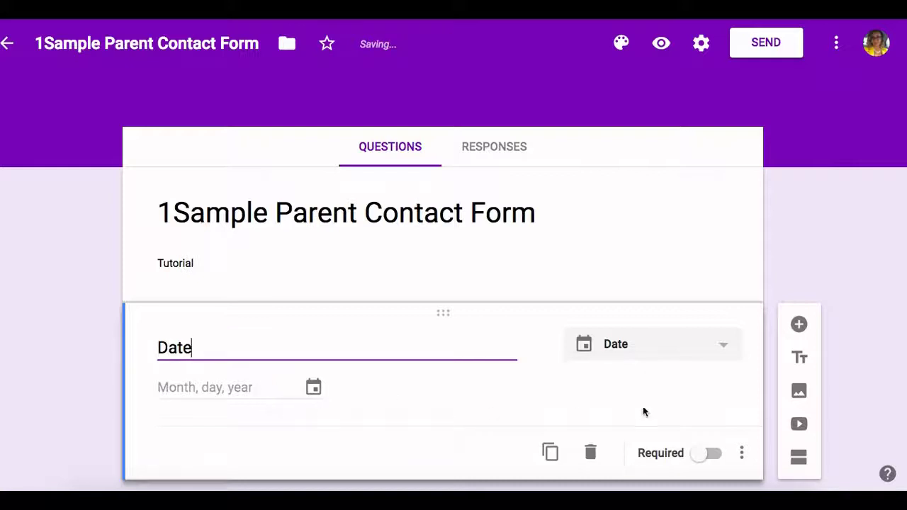
left_click(703, 372)
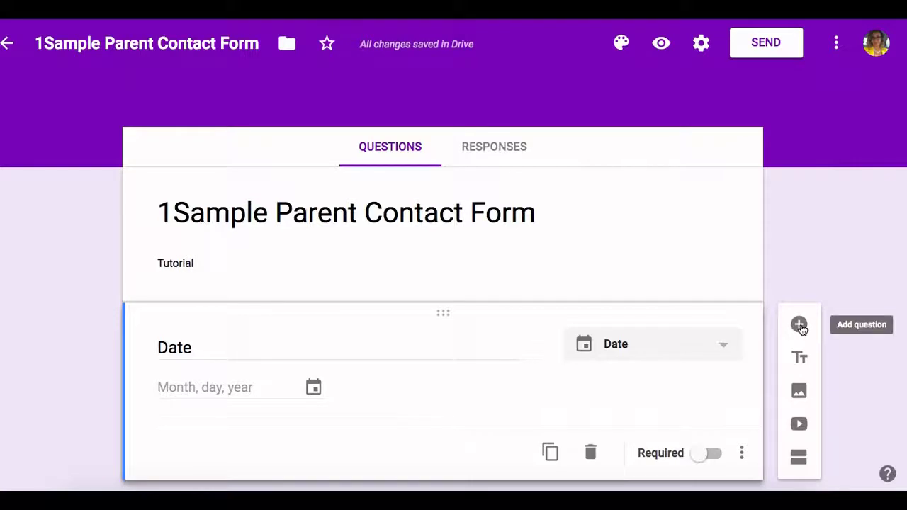
Add a 'Time' question with the Time answer type, plus a new blank question below it.
left_click(799, 325)
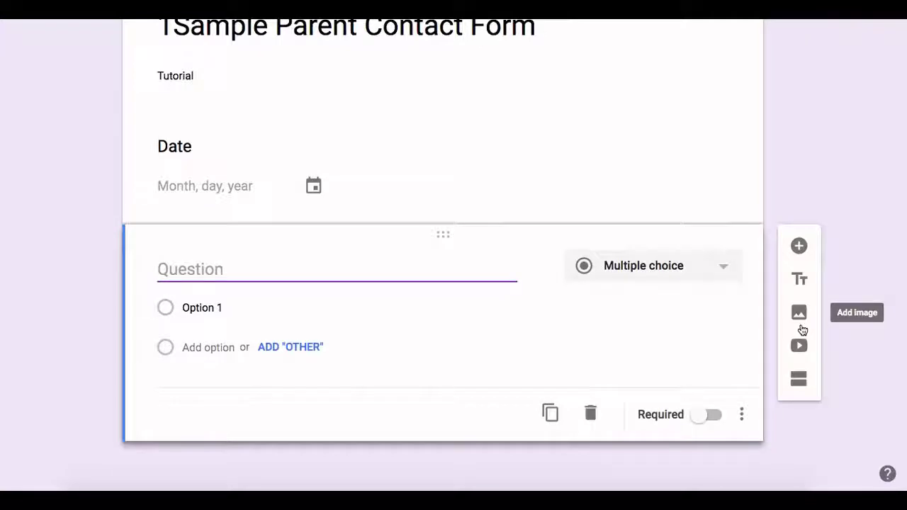
left_click(283, 265)
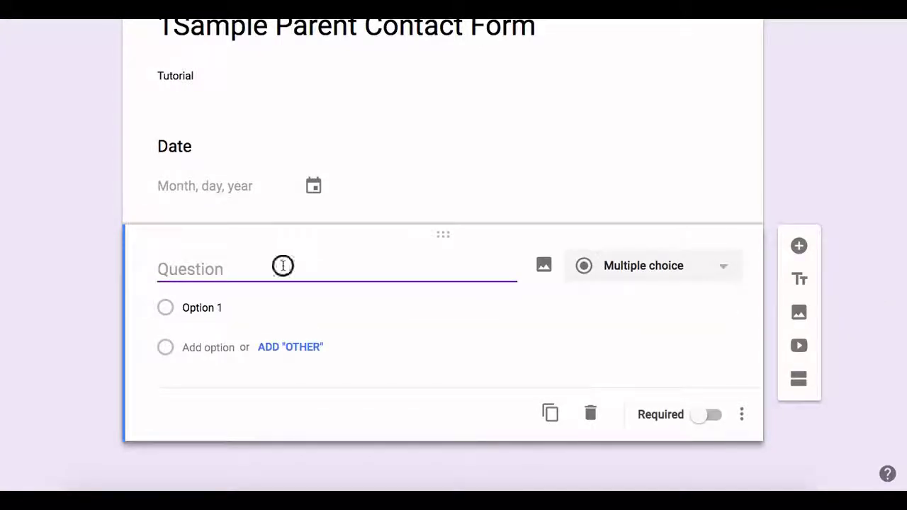
type("Time")
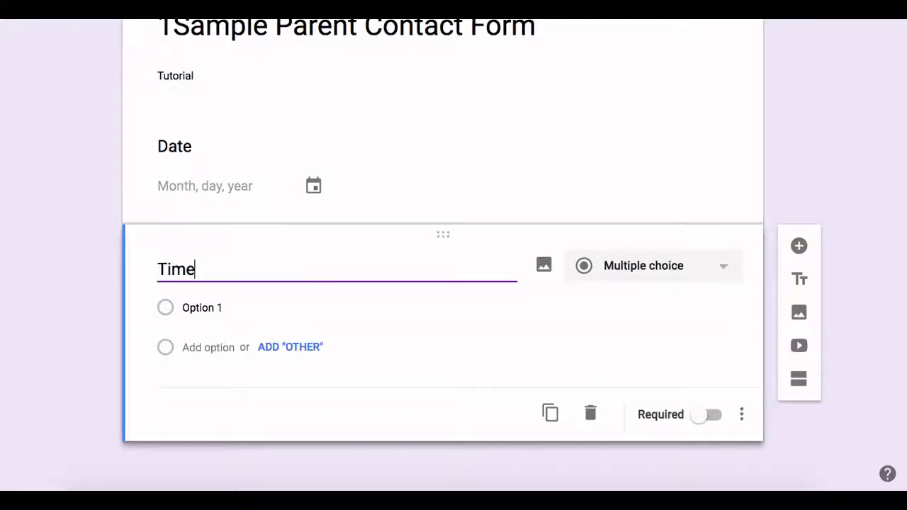
left_click(729, 271)
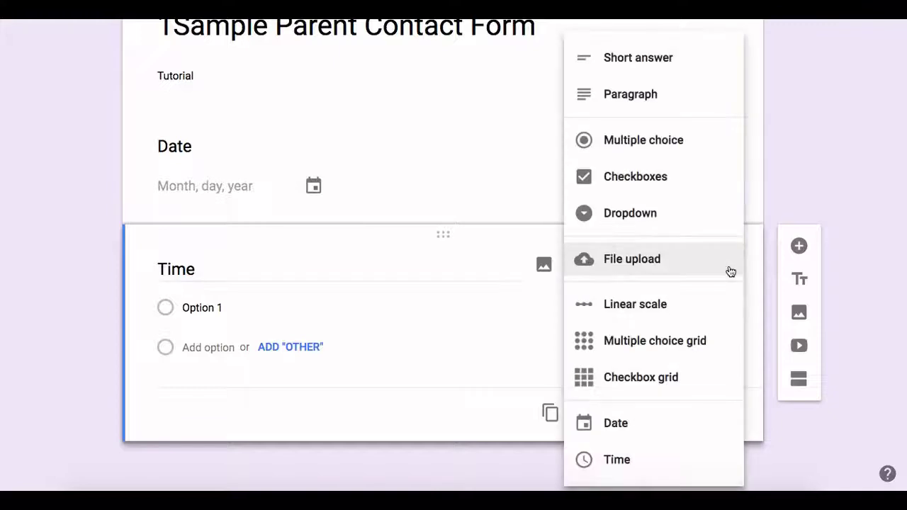
left_click(633, 461)
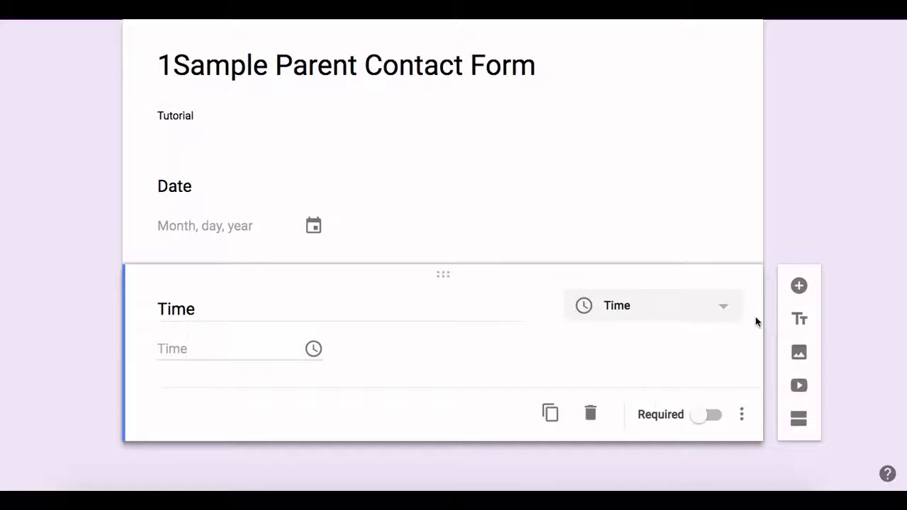
left_click(799, 286)
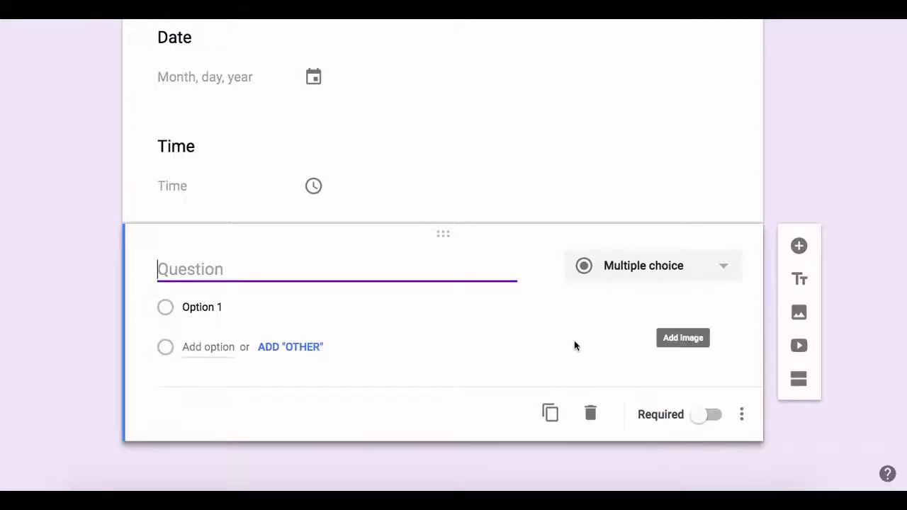
Title the next question 'Quarter' and enter the options 1st, 2nd, 3rd and 4th.
type("Quart")
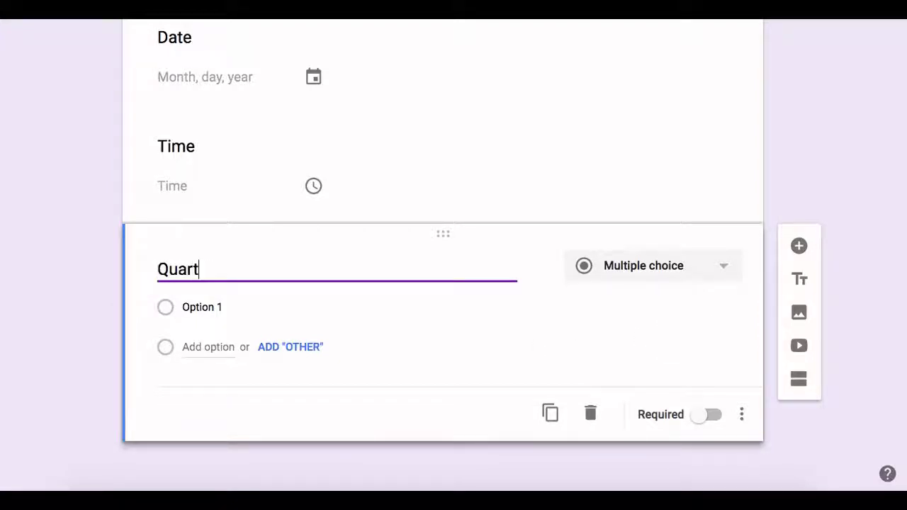
type("er")
left_click(193, 308)
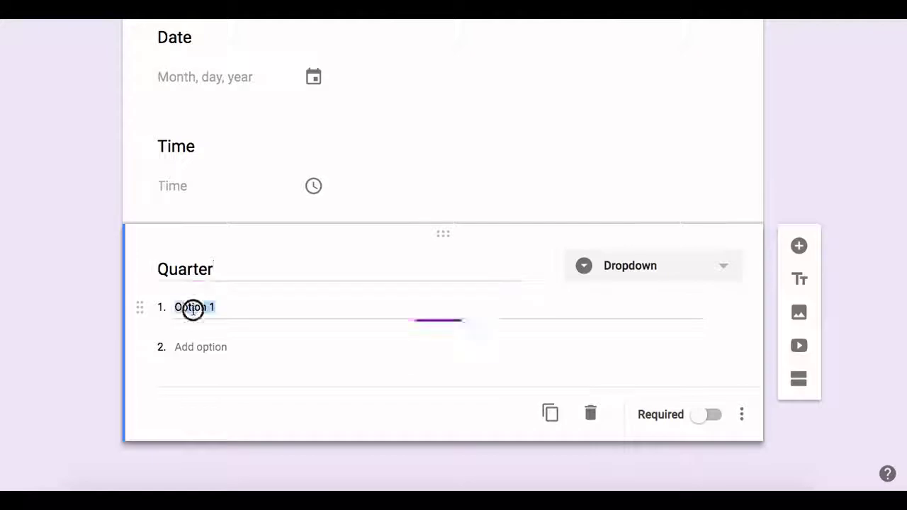
type("1st")
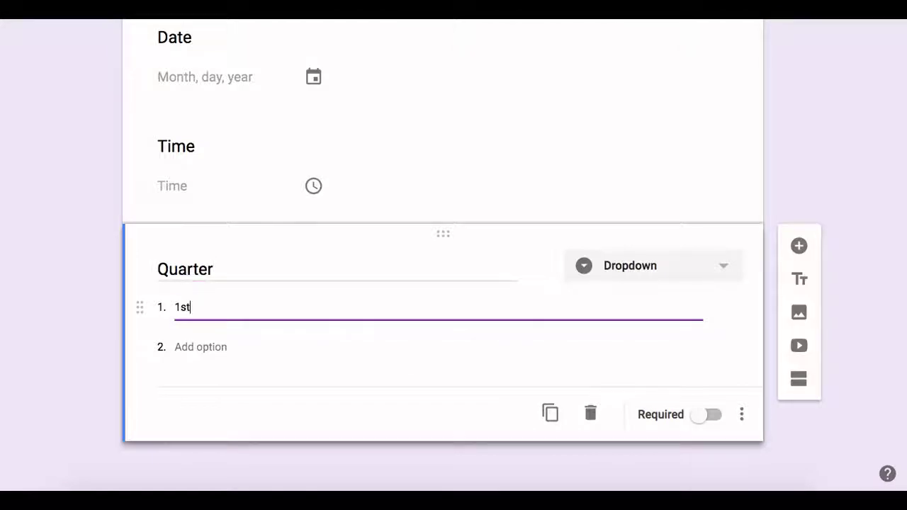
left_click(177, 347)
type("2nd")
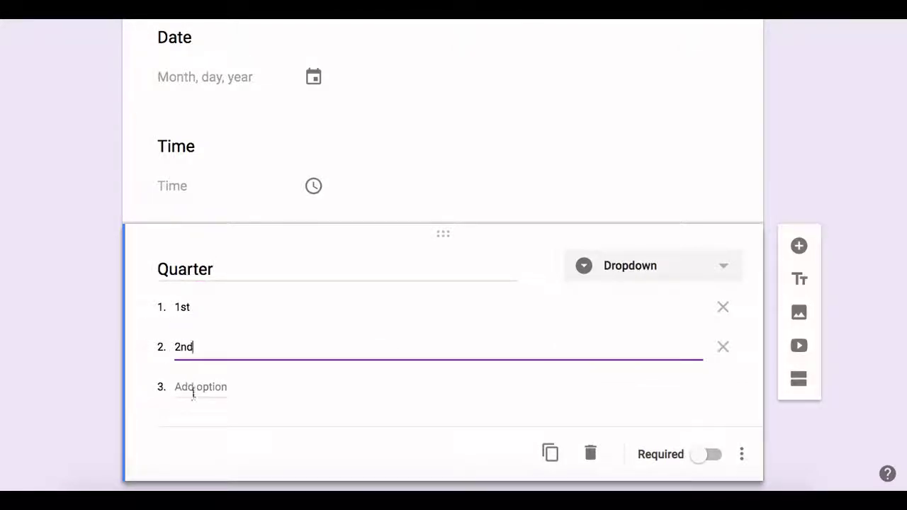
left_click(185, 388)
type("3rd")
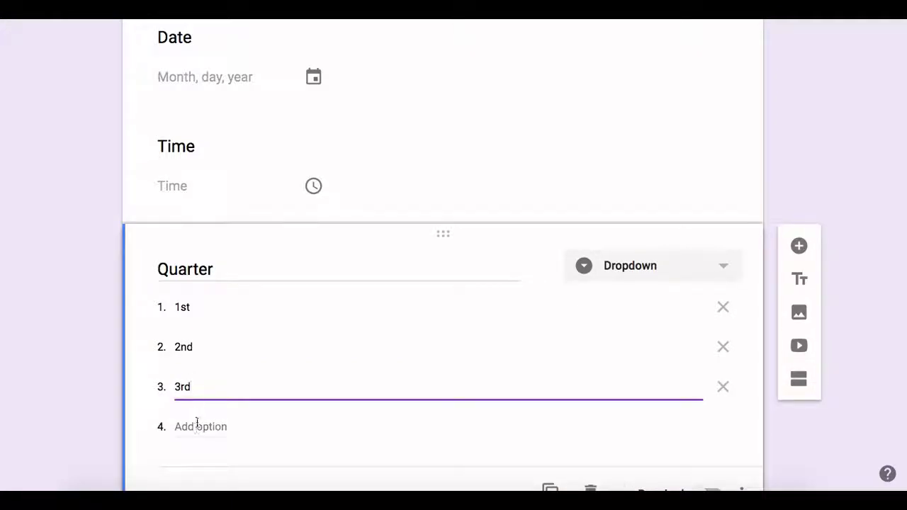
left_click(196, 425)
type("4")
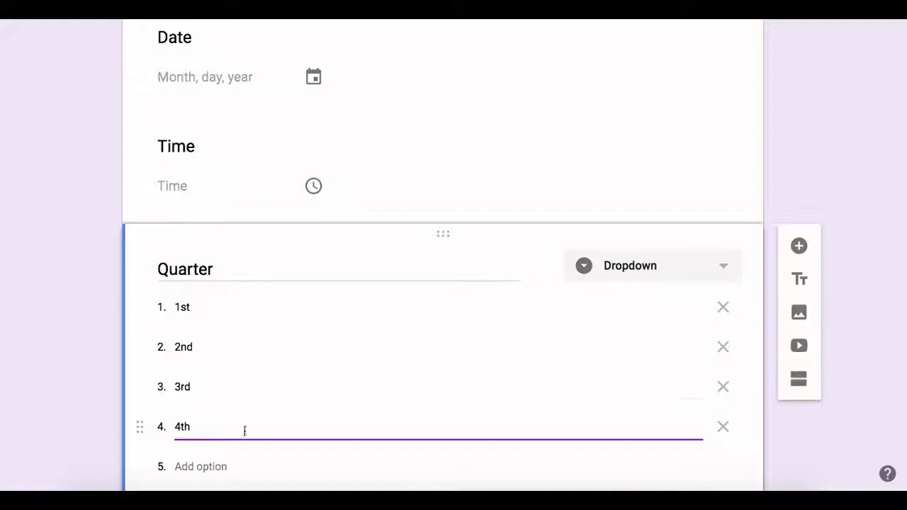
type("th")
Finish the Quarter dropdown question and add a new blank question beneath it.
scroll(851, 259, "down", 1)
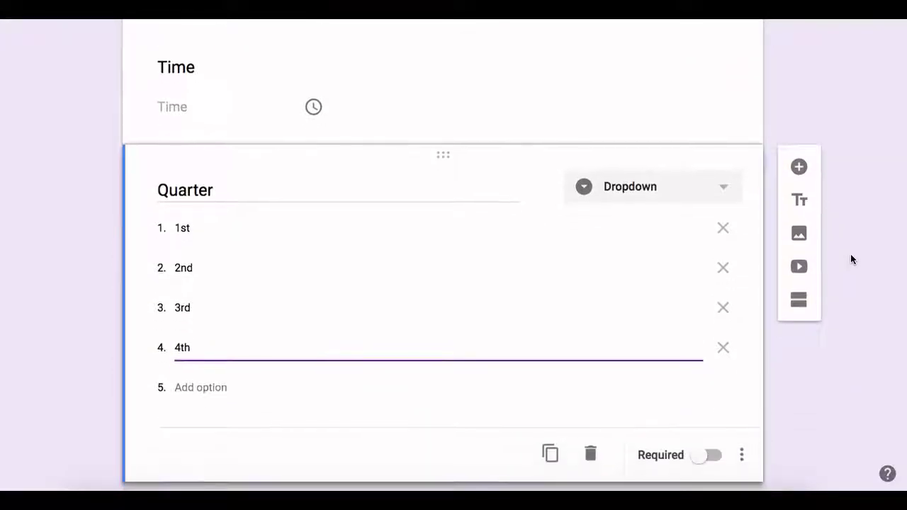
left_click(834, 365)
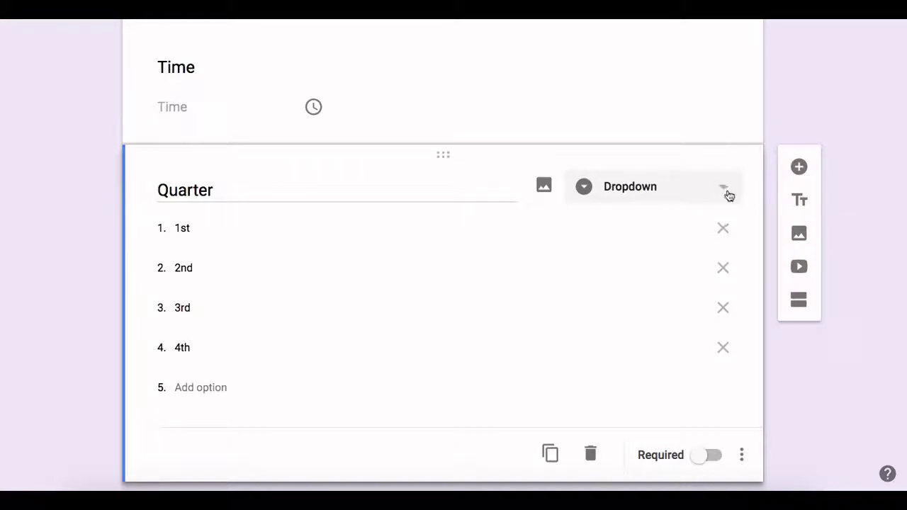
scroll(832, 381, "down", 1)
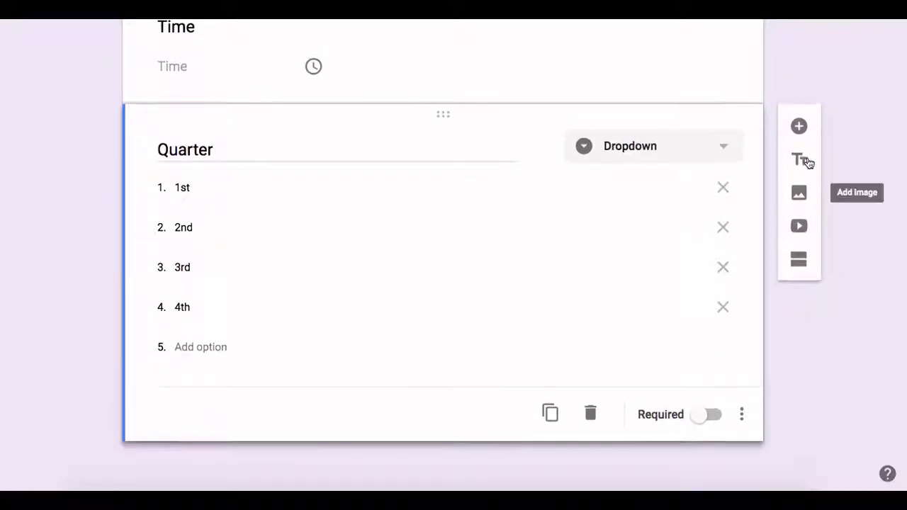
left_click(799, 126)
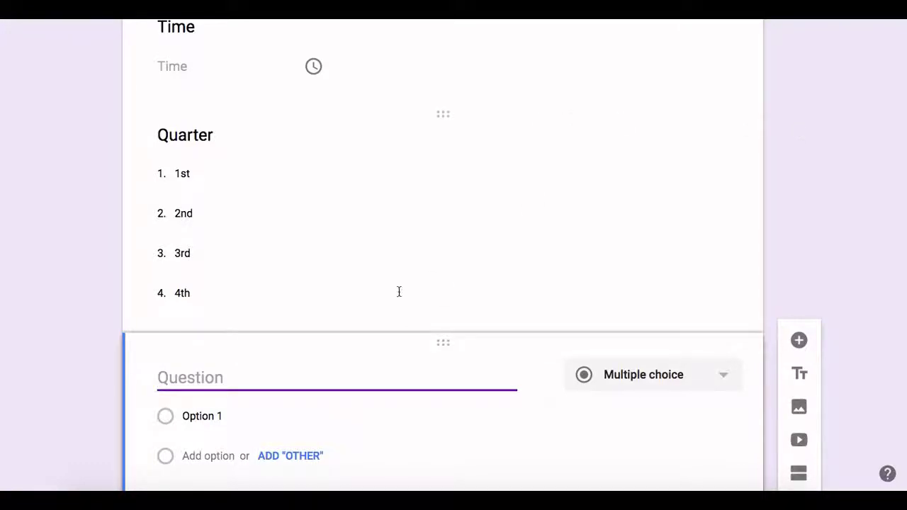
Title the question 'Method of Contact' and make Phone its first option.
mouse_move(294, 368)
type("Meht")
key("BackSpace")
key("BackSpace")
type("thod ")
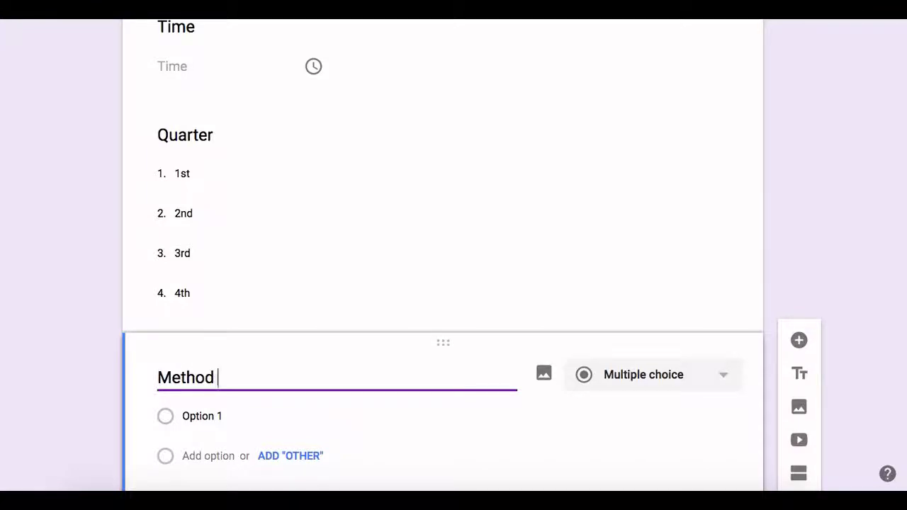
type("of Contact")
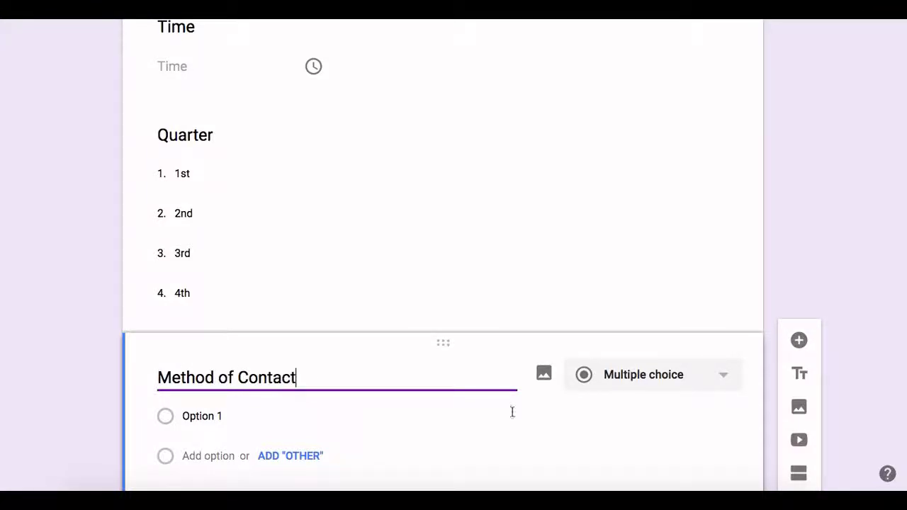
left_click(201, 442)
type("Pho")
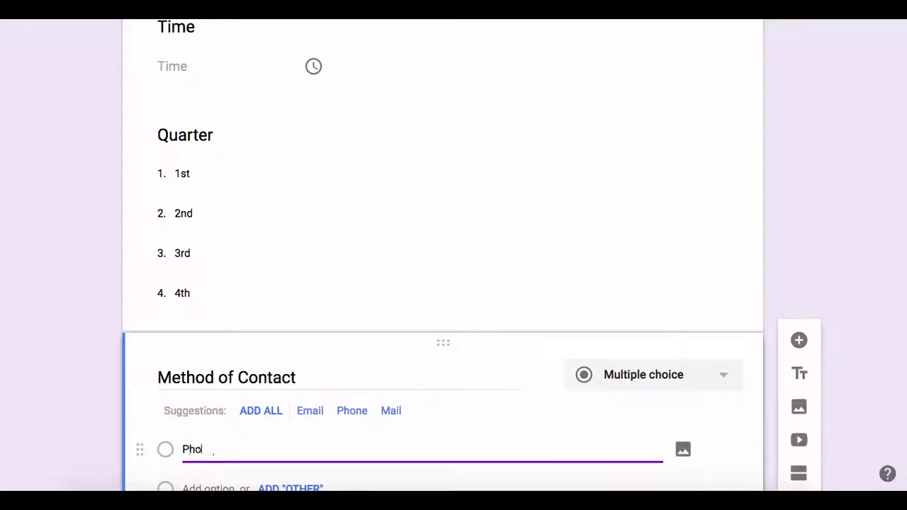
type("ne")
Add the options Remind 101, Email and Class Dojo.
scroll(201, 443, "down", 2)
left_click(212, 386)
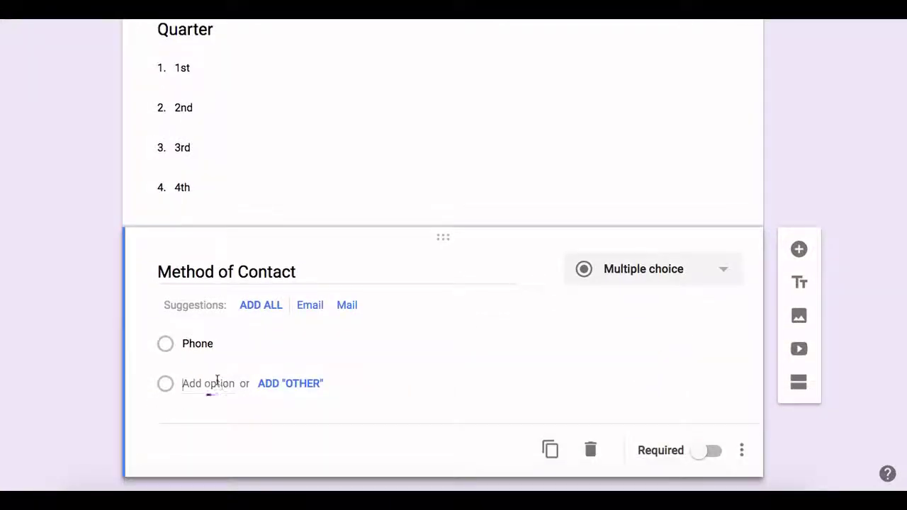
type("Remind 101")
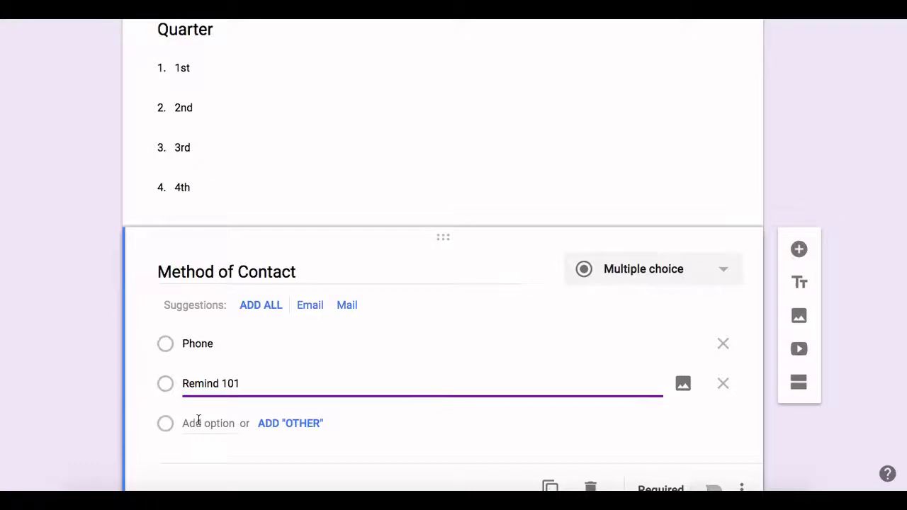
left_click(199, 422)
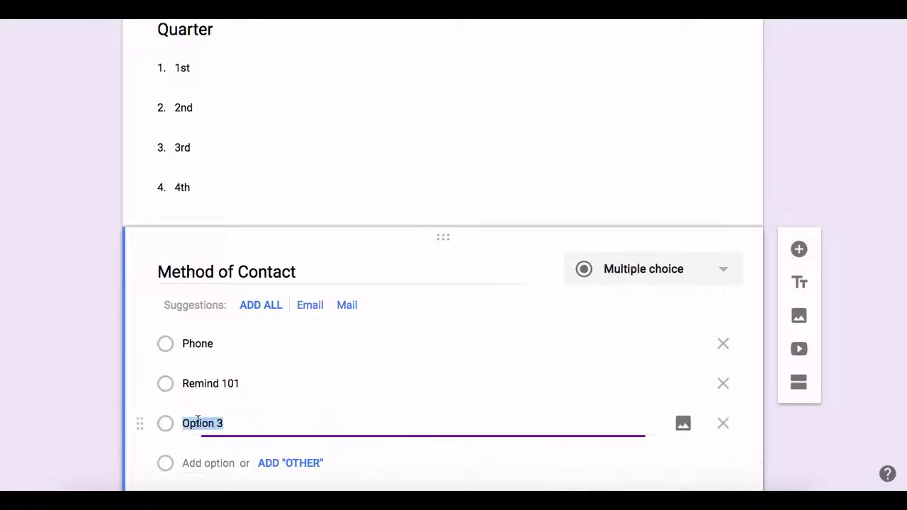
type("Email")
scroll(211, 435, "down", 2)
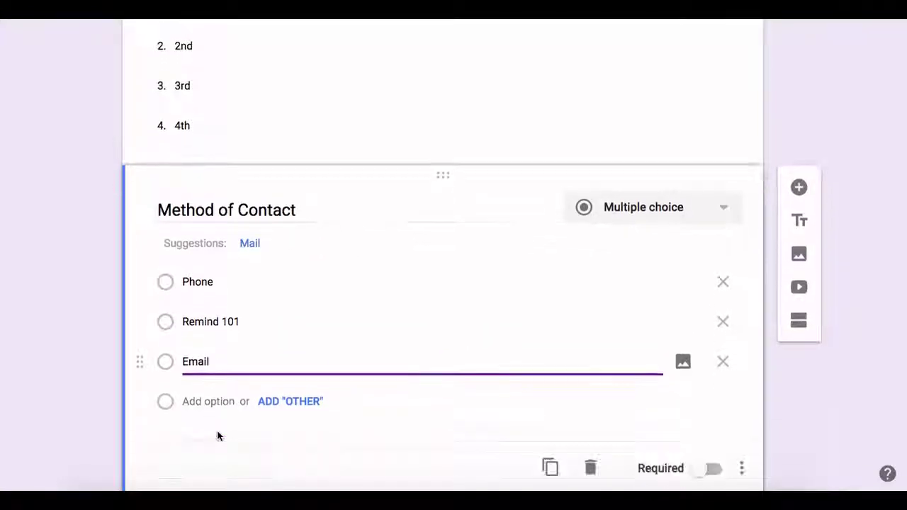
left_click(201, 373)
type("Class Dojo")
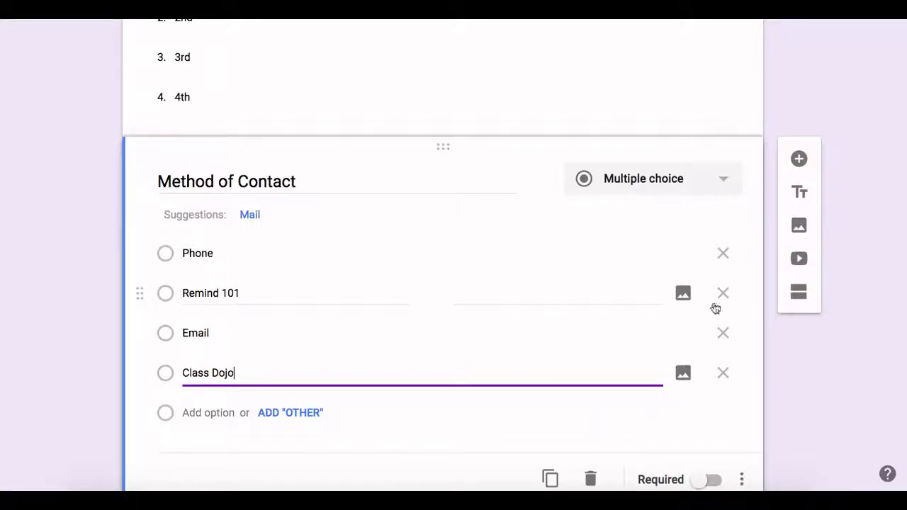
left_click(813, 201)
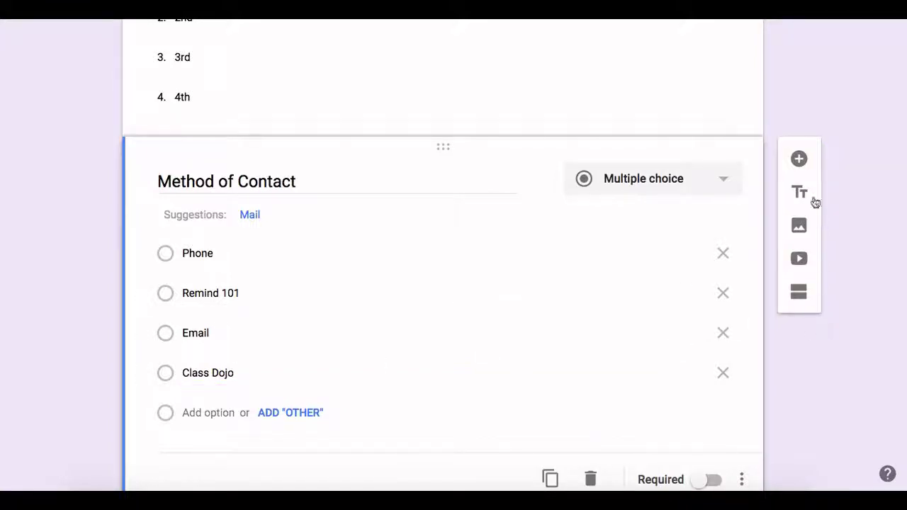
Add a 'Reason For Contact' question with choices Praise (Great News) and Behavior Concern.
left_click(799, 158)
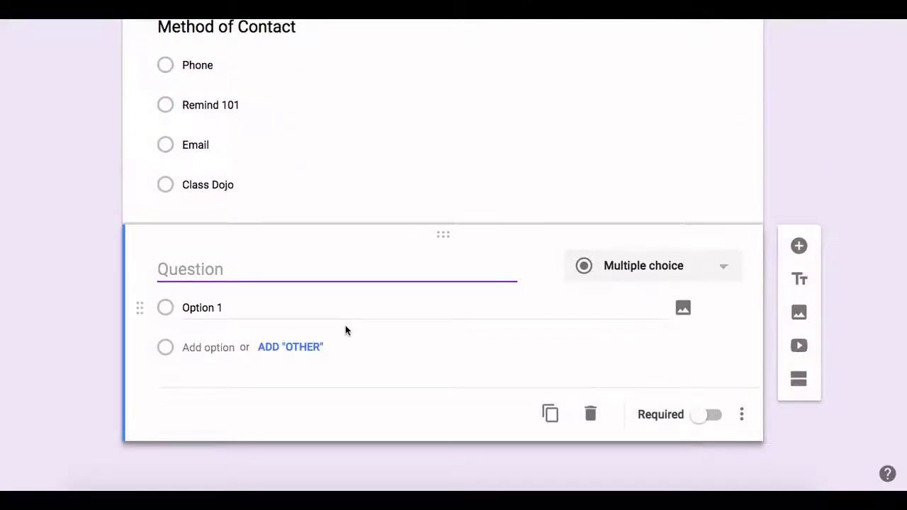
type("Reason")
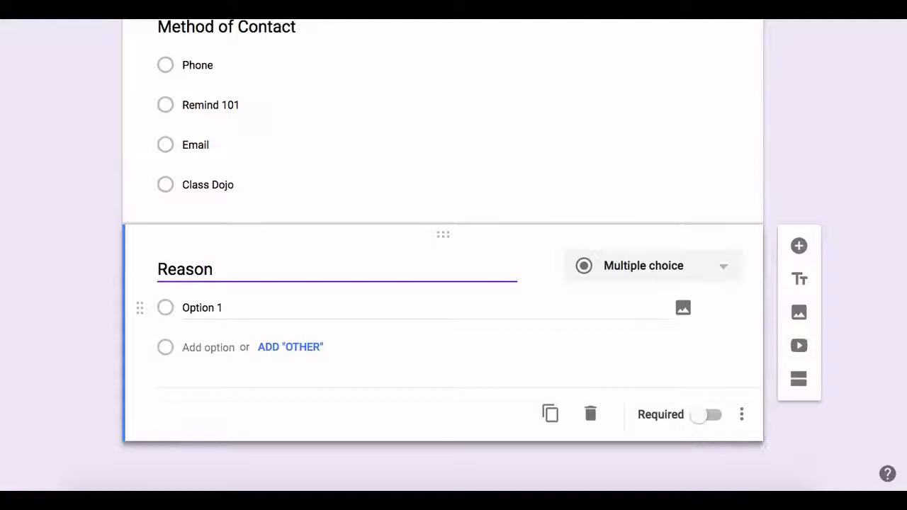
type(" For Contact")
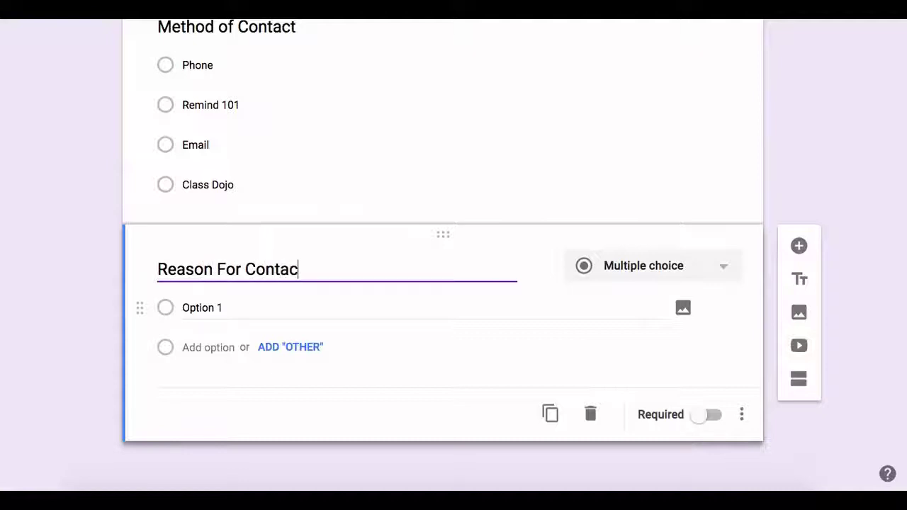
left_click(202, 305)
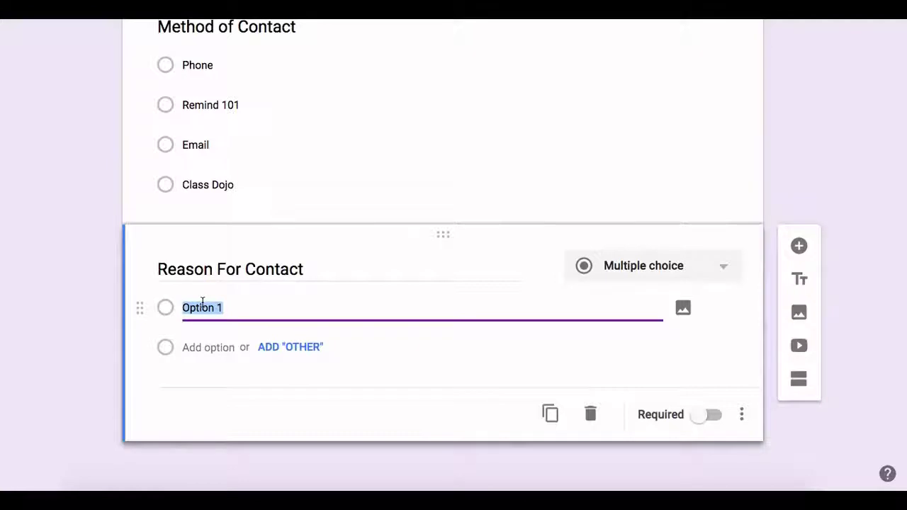
type("Praise (Great News")
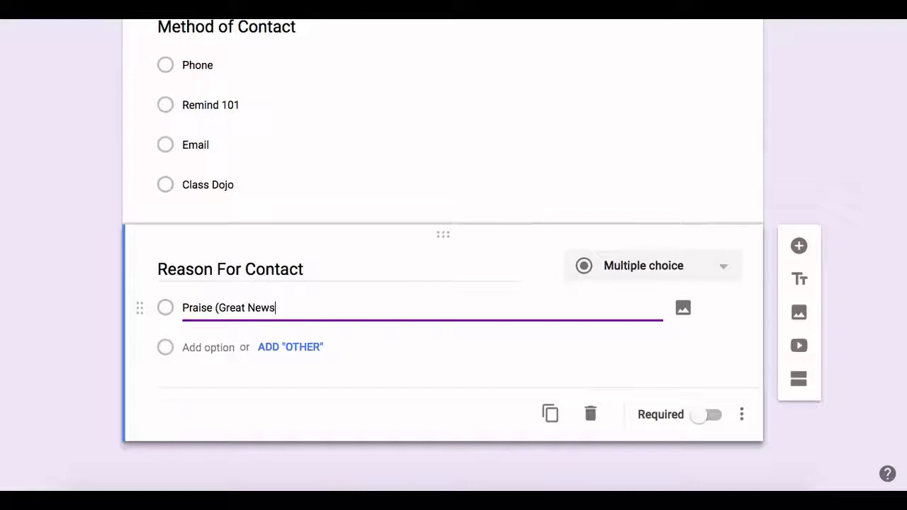
left_click(194, 347)
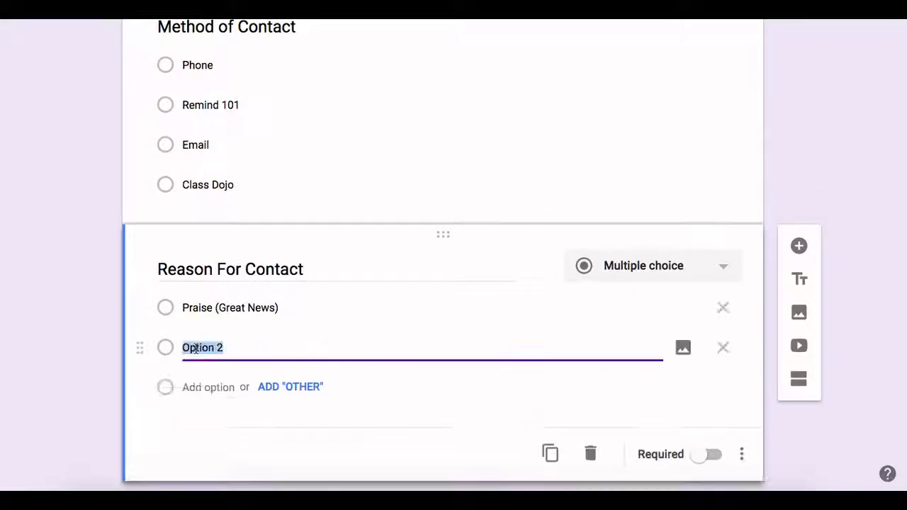
type("Behavior Conc")
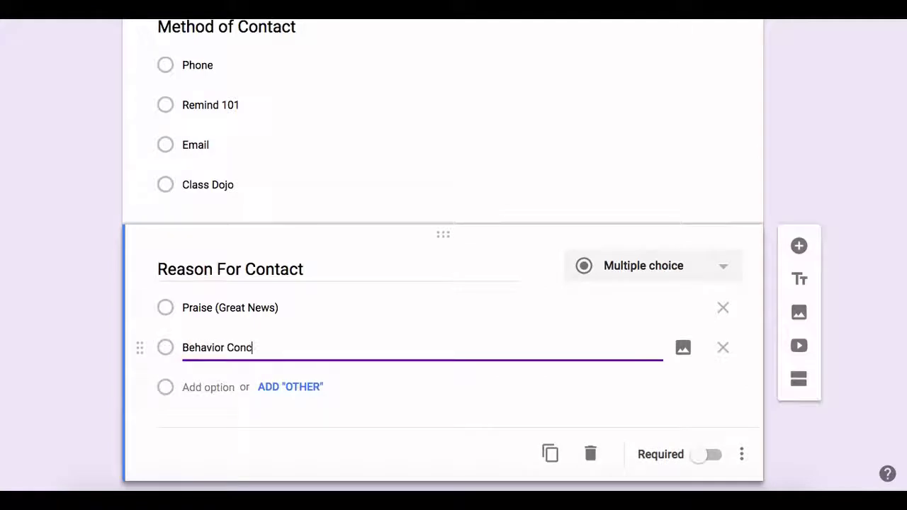
type("ern")
Add a 'Behavior Intenvention' question with choices Verbal Warning, Peace Corner and Option 3, then start another question.
left_click(798, 246)
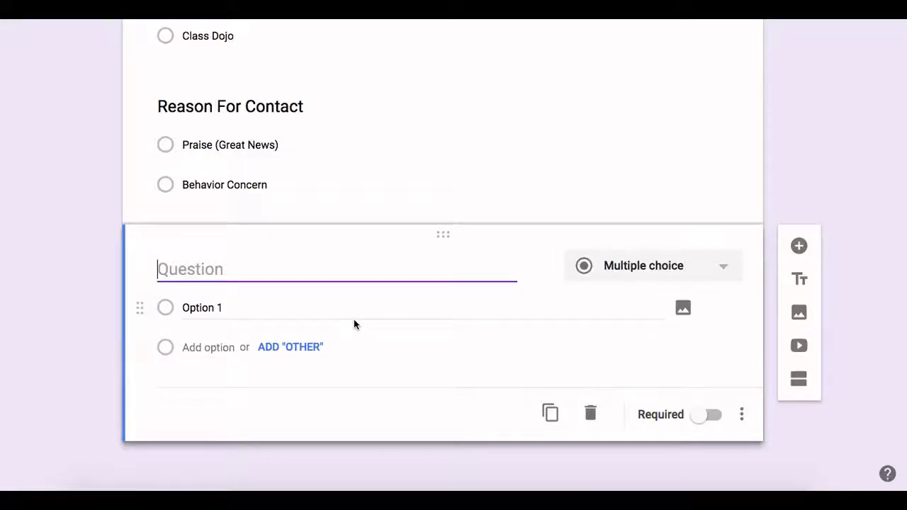
type("Behavior")
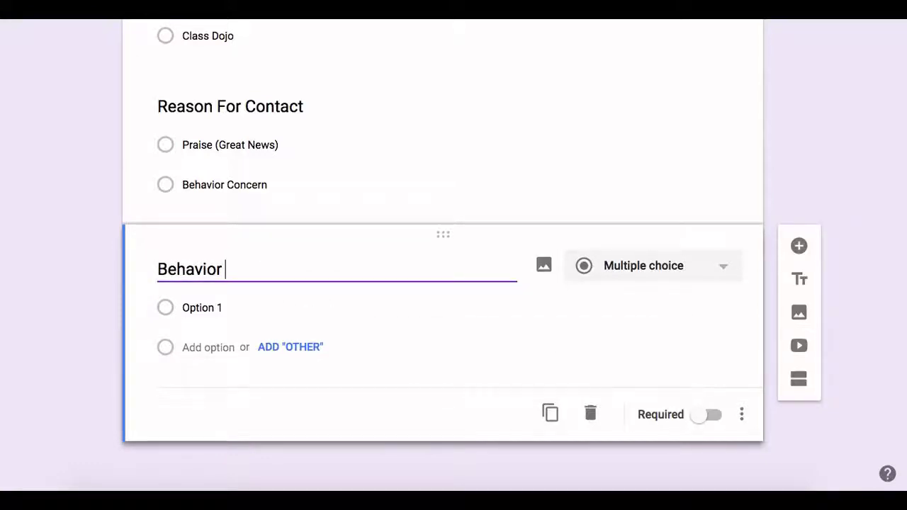
type(" Intenvent")
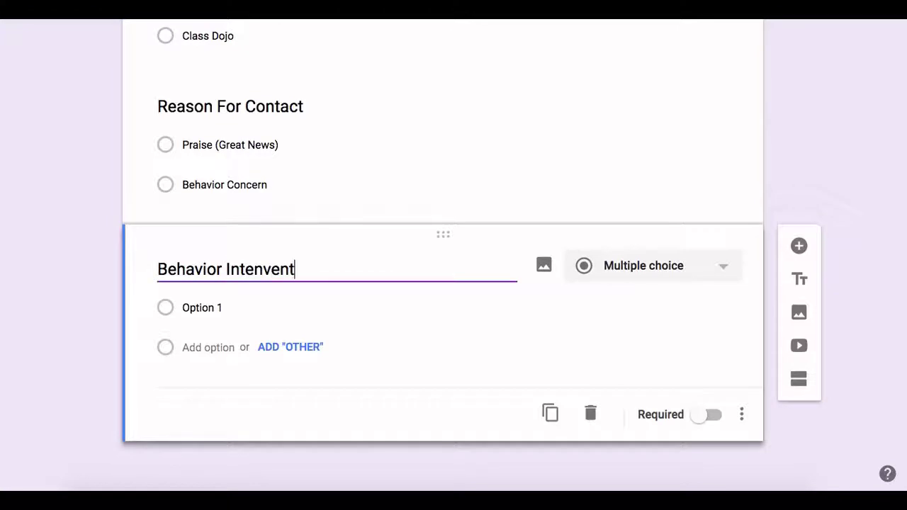
type("sion")
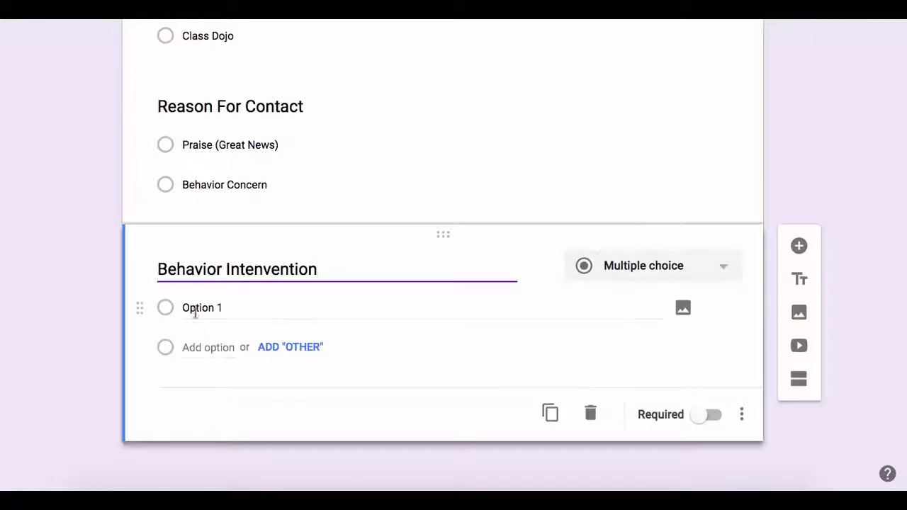
left_click(195, 308)
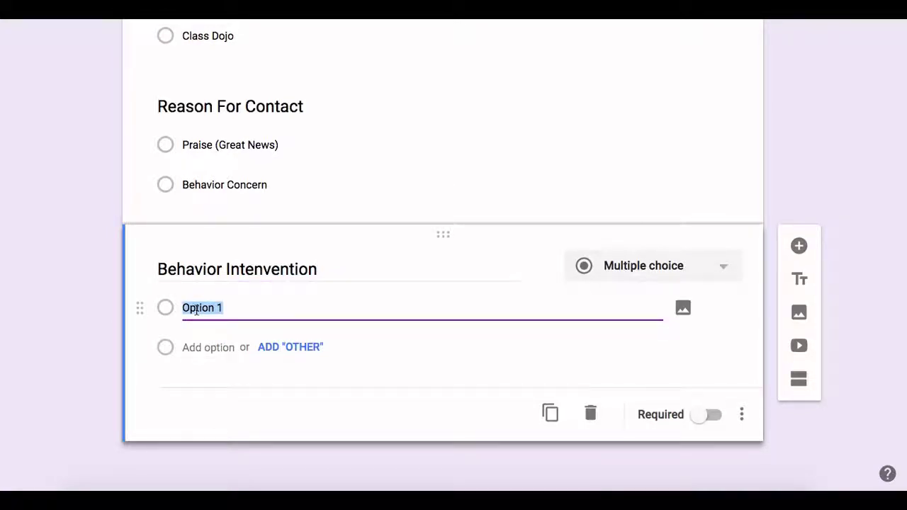
type("Verbal Warning")
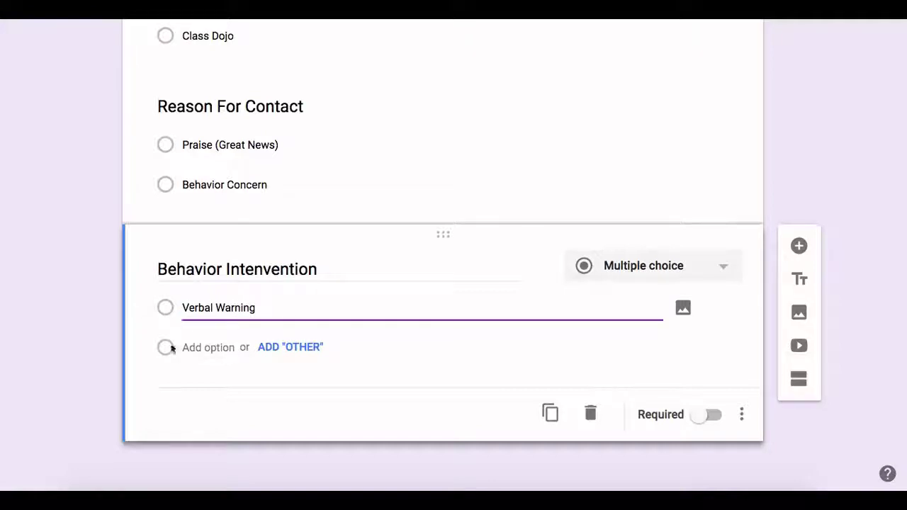
left_click(187, 348)
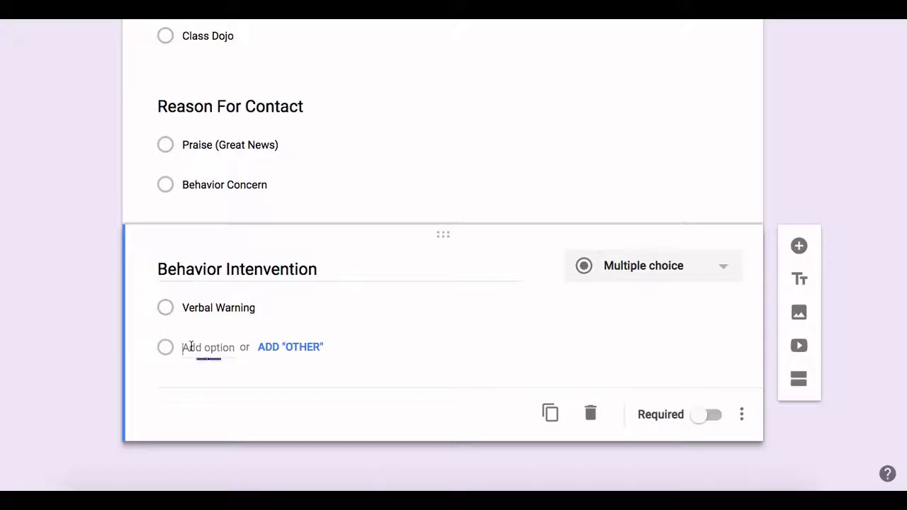
type("pea")
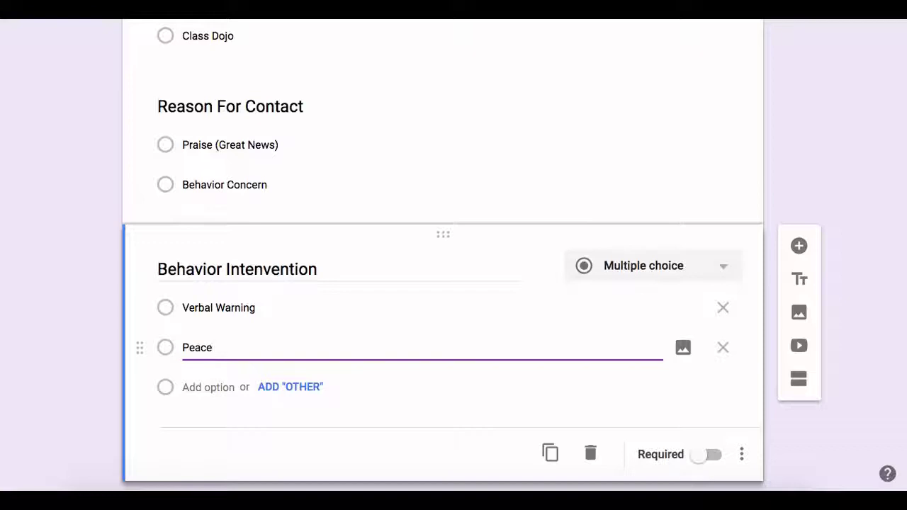
left_click(202, 387)
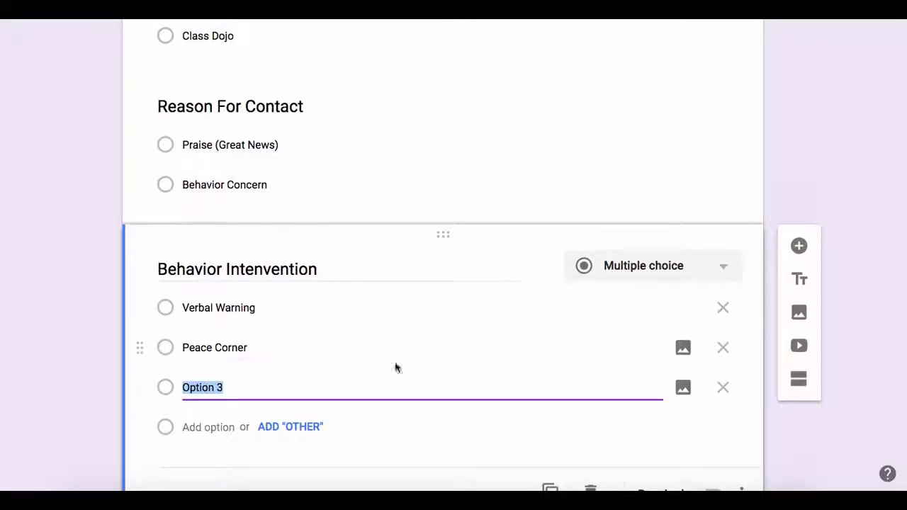
left_click(800, 246)
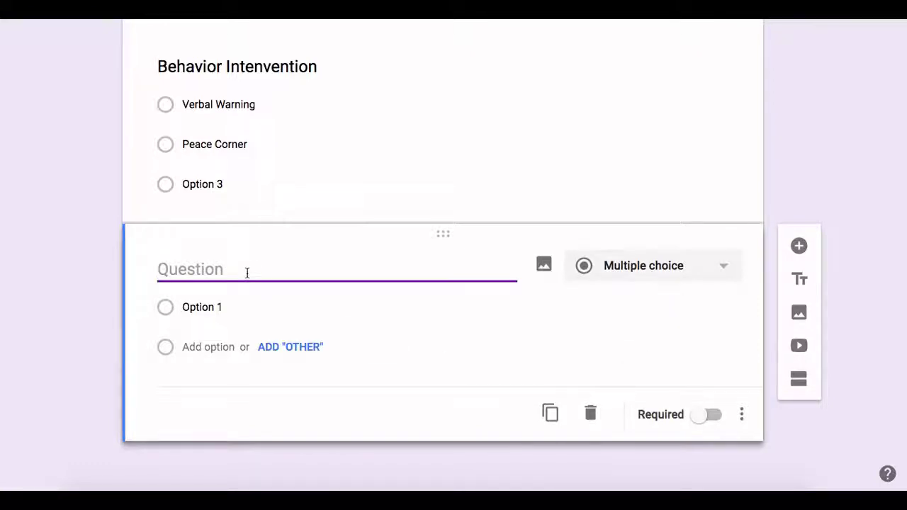
Title the new question 'Other Concerns' as a Short answer, then duplicate it and delete the copy.
type("Other Concerns")
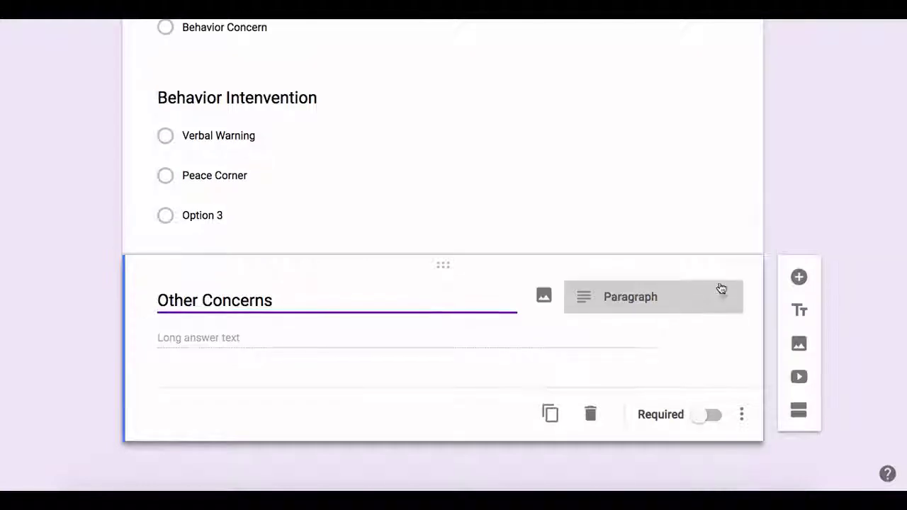
left_click(722, 299)
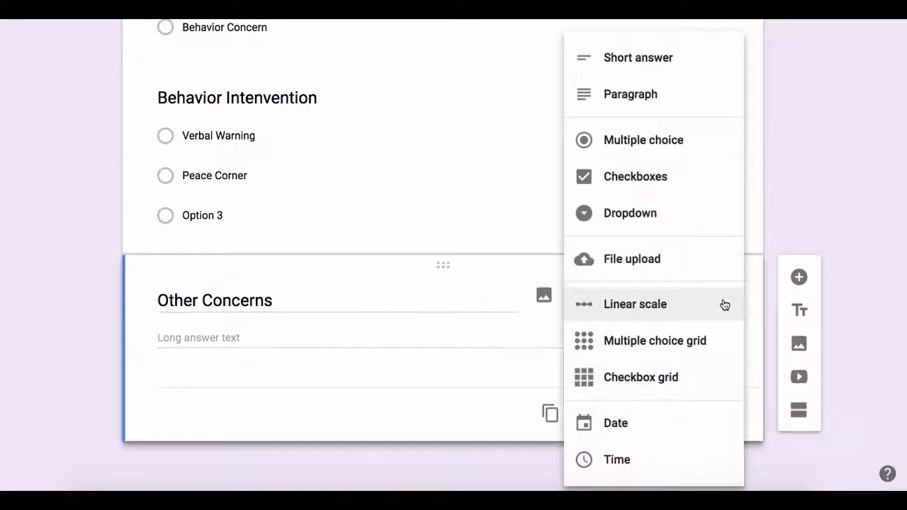
left_click(666, 54)
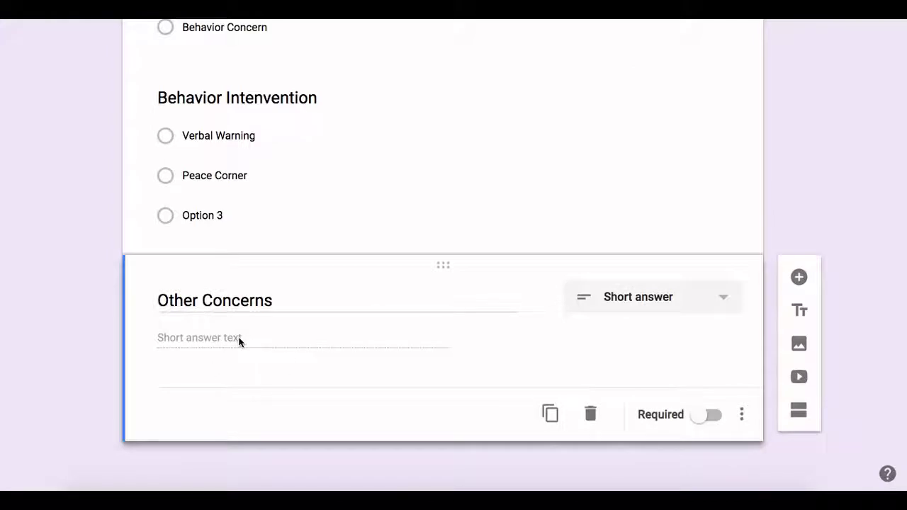
left_click(551, 415)
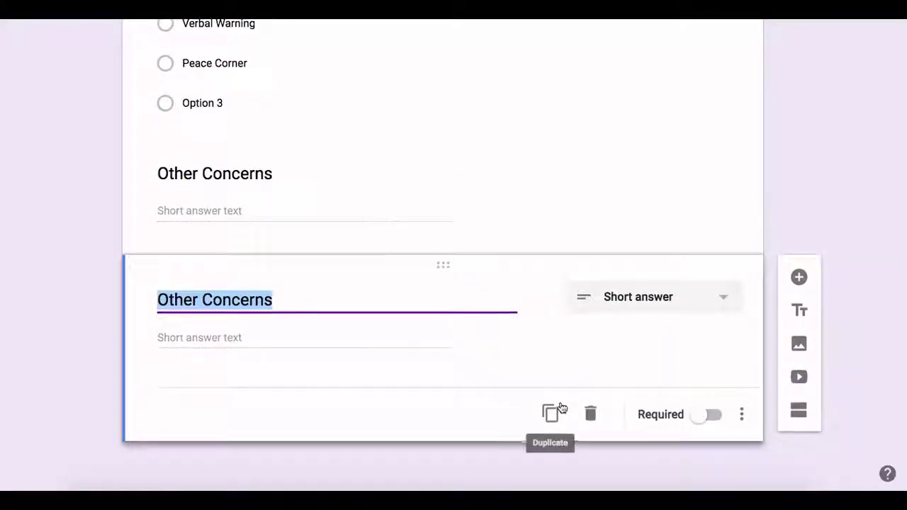
left_click(592, 418)
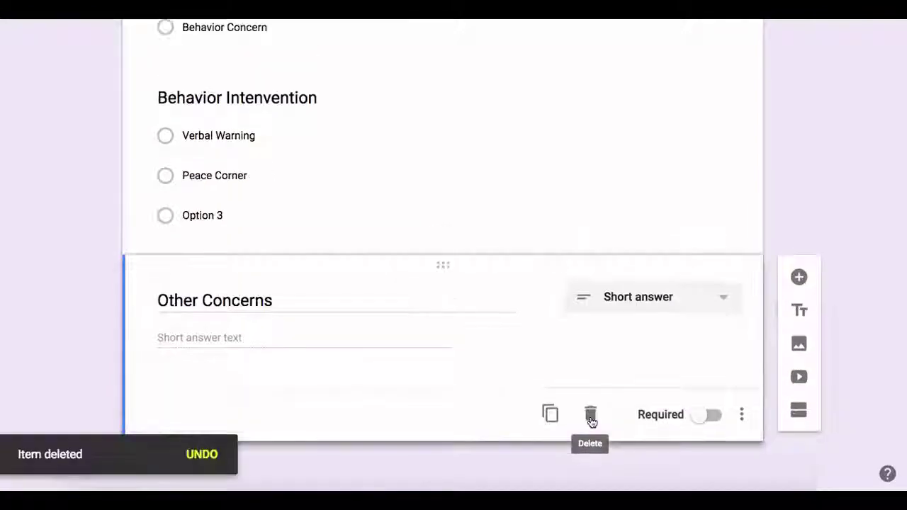
Make Other Concerns, Behavior Intenvention and Reason For Contact required.
left_click(712, 418)
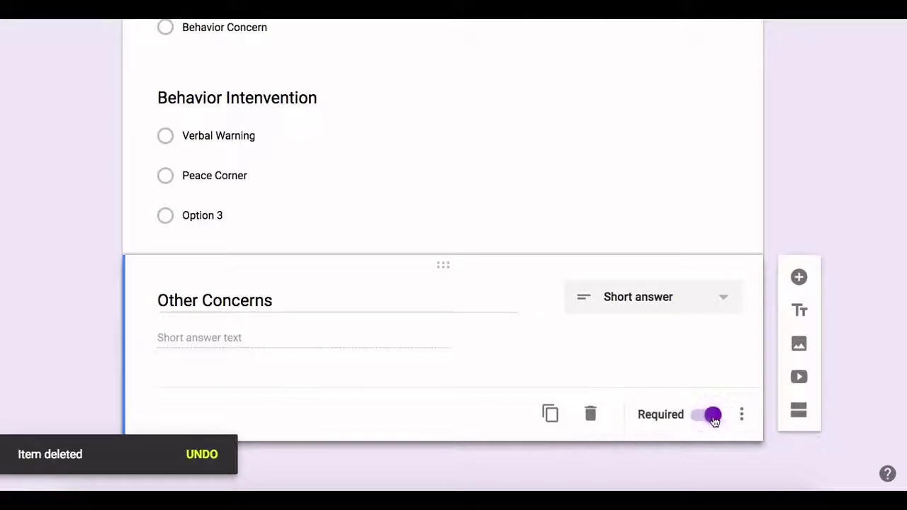
left_click(642, 205)
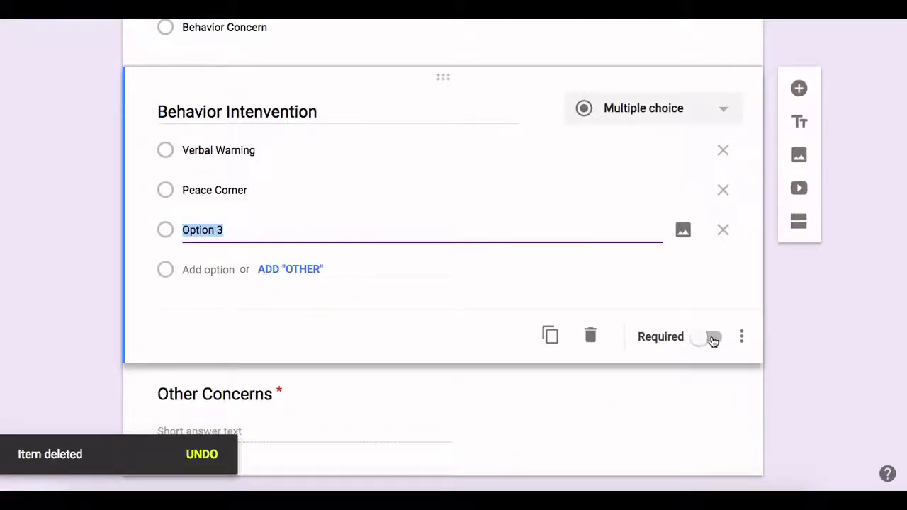
left_click(712, 337)
scroll(666, 270, "up", 2)
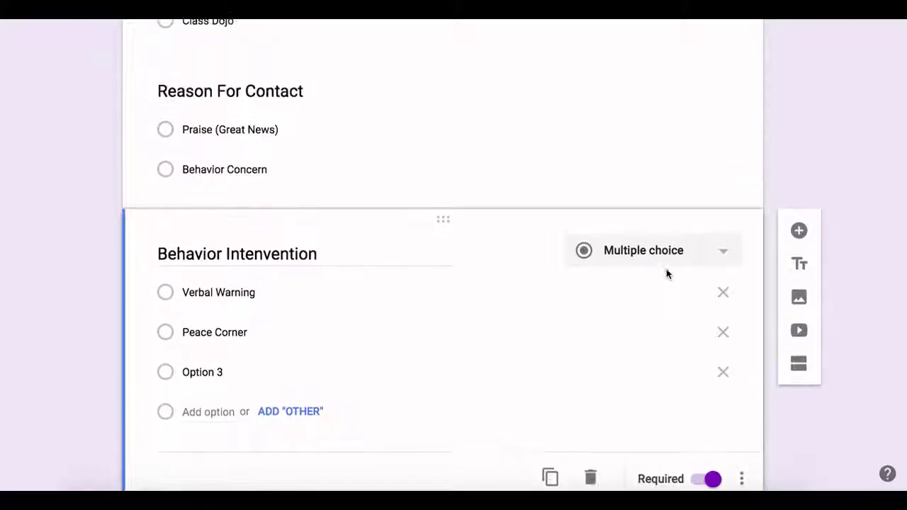
left_click(643, 134)
left_click(710, 291)
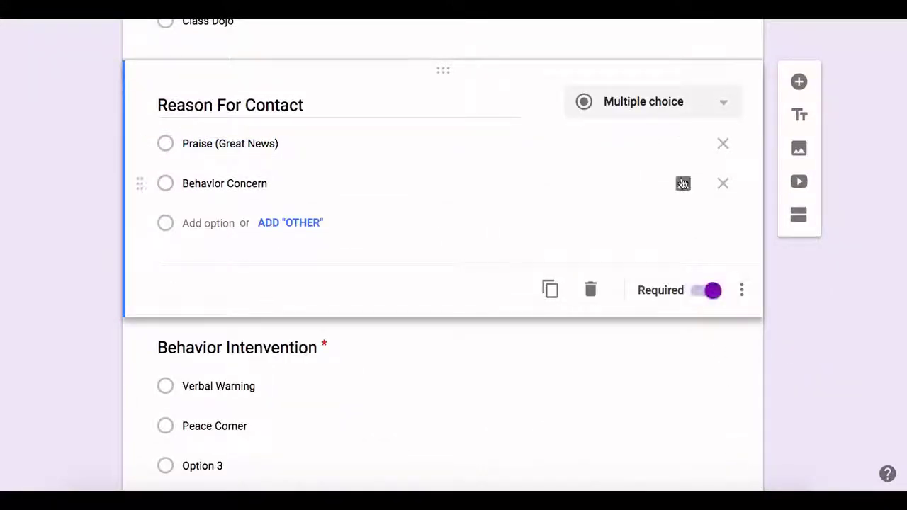
Make the Method of Contact and Quarter questions required.
scroll(682, 183, "up", 3)
scroll(682, 184, "up", 1)
left_click(673, 215)
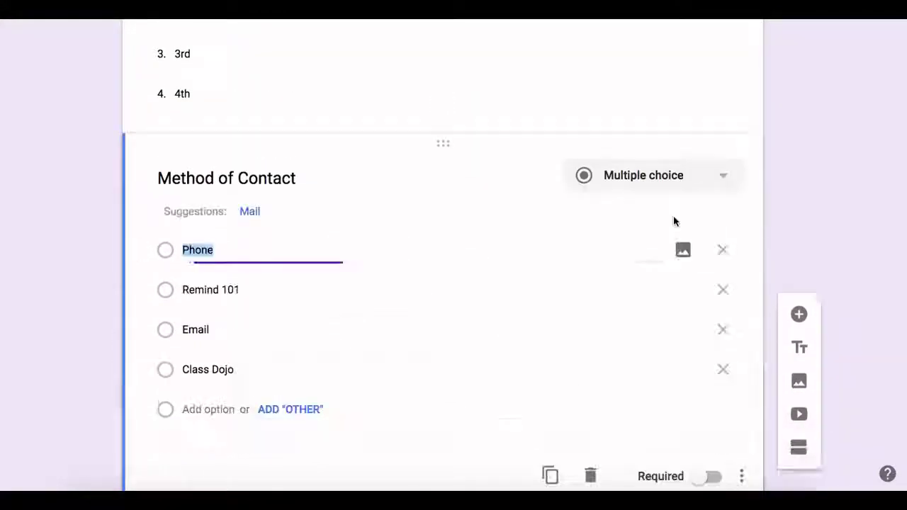
scroll(685, 365, "down", 1)
scroll(690, 368, "down", 1)
left_click(711, 367)
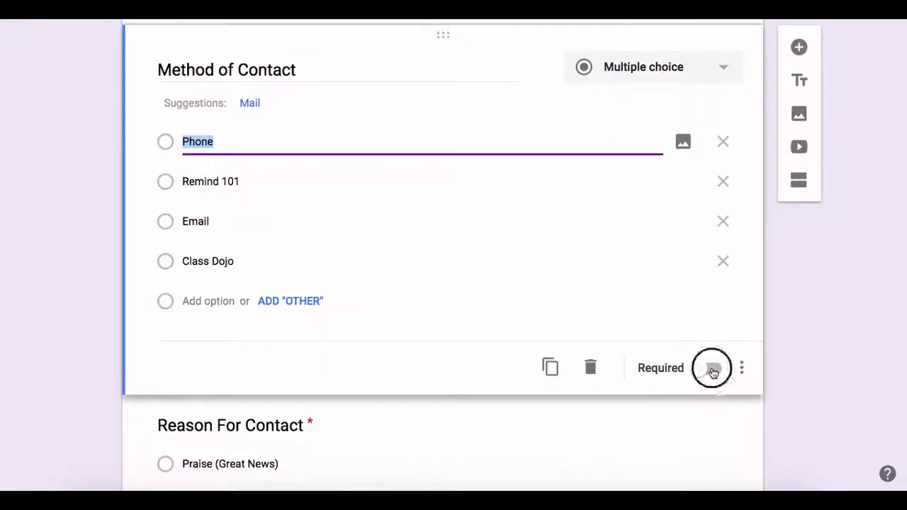
scroll(617, 225, "up", 5)
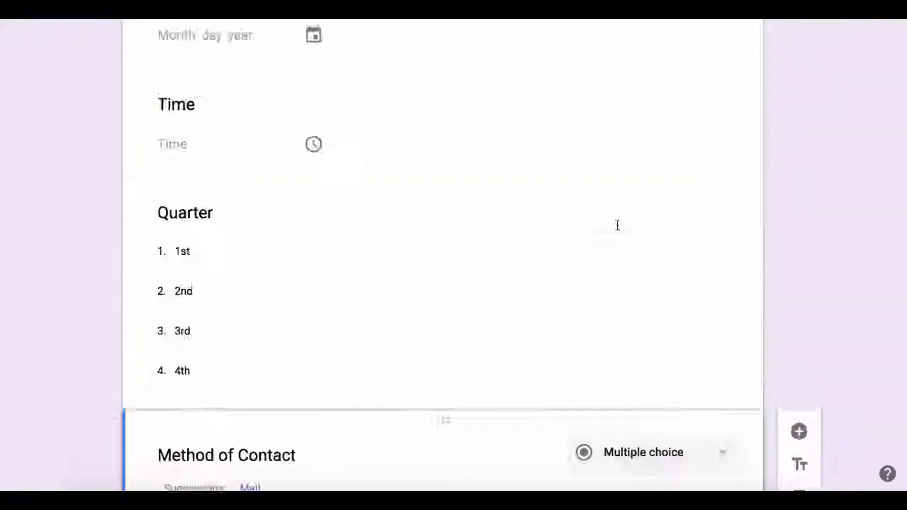
left_click(614, 316)
scroll(615, 317, "down", 2)
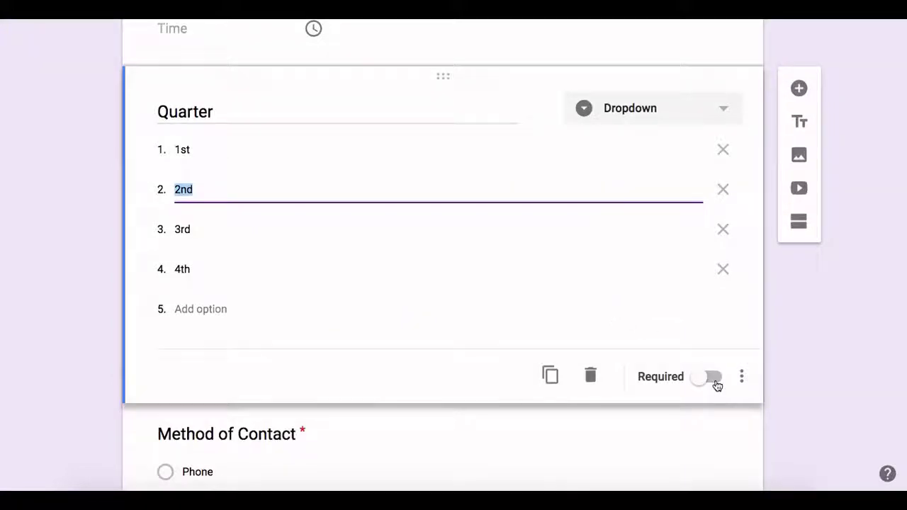
left_click(714, 383)
Make the Time and Date questions required.
scroll(665, 243, "up", 1)
scroll(665, 243, "up", 2)
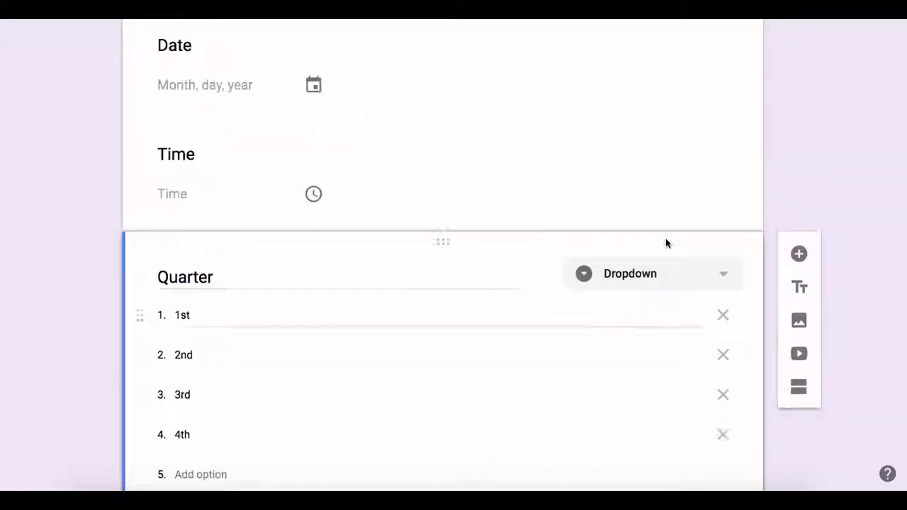
left_click(653, 202)
left_click(712, 277)
scroll(705, 177, "up", 2)
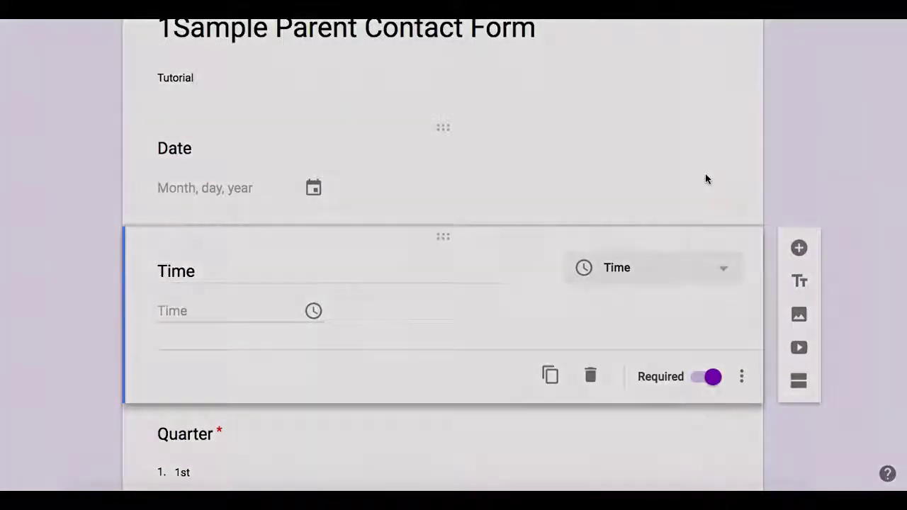
left_click(704, 178)
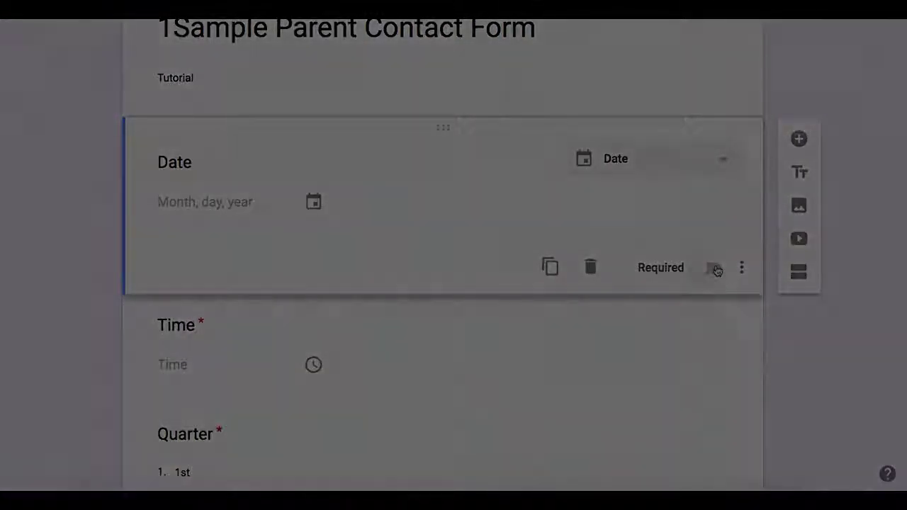
left_click(712, 265)
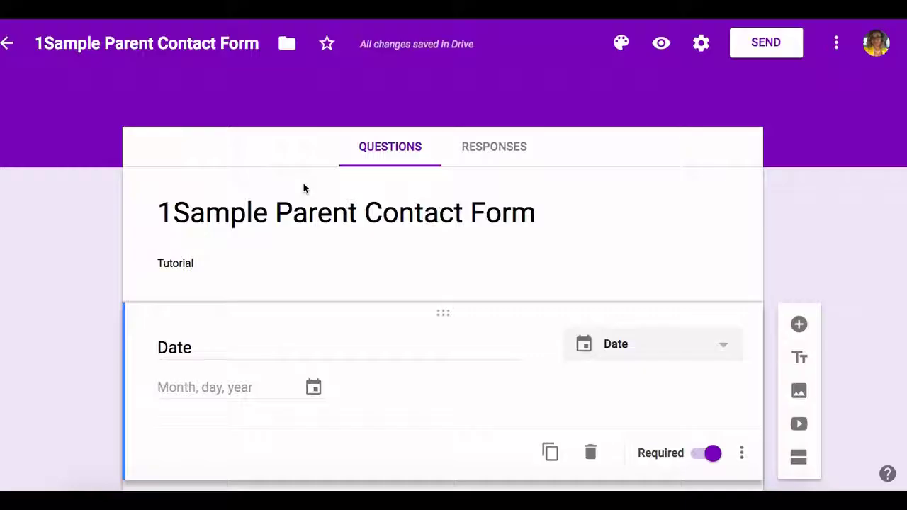
Set the form theme colour to light blue, after briefly trying the darker blue.
left_click(621, 47)
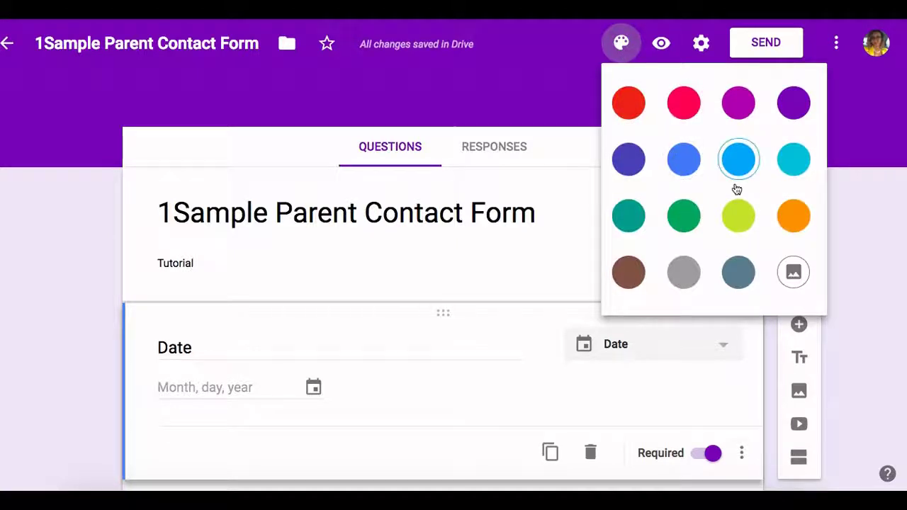
left_click(685, 174)
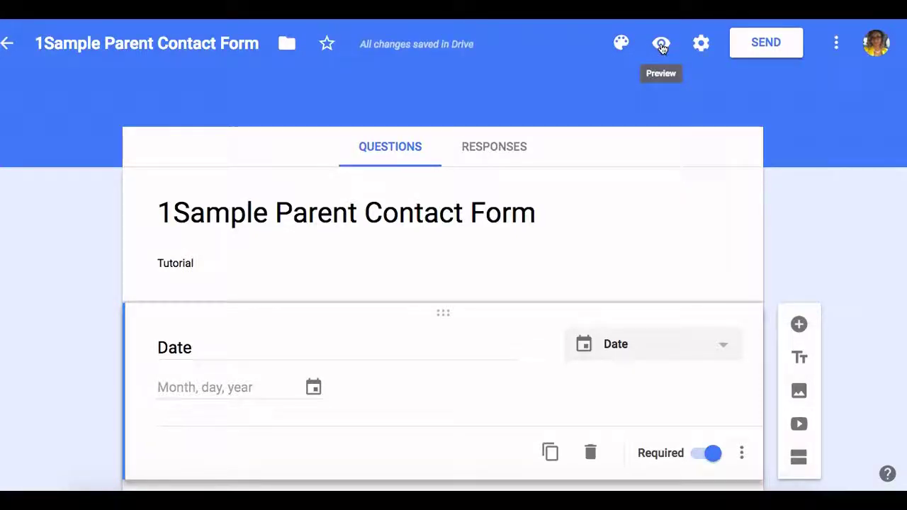
left_click(621, 43)
left_click(740, 166)
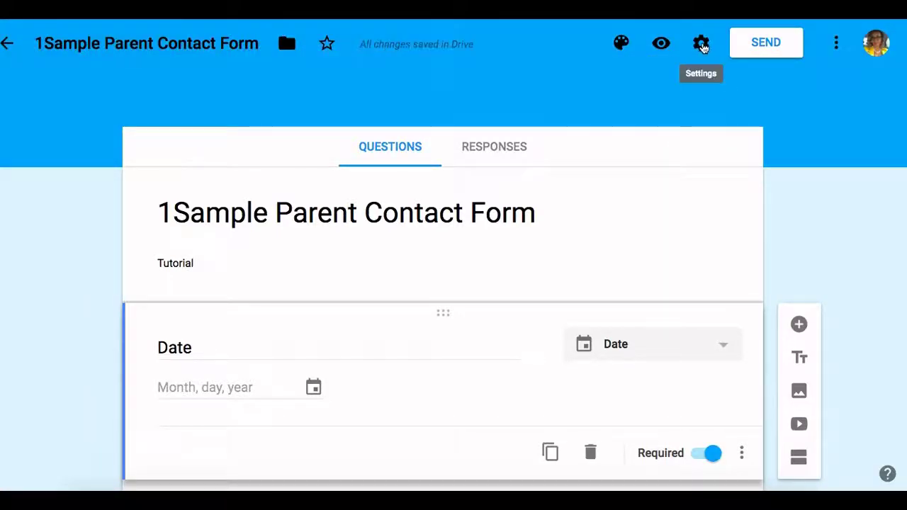
Turn on 'Edit after submit' in form settings, glance at Presentation and Quizzes, and save.
left_click(701, 44)
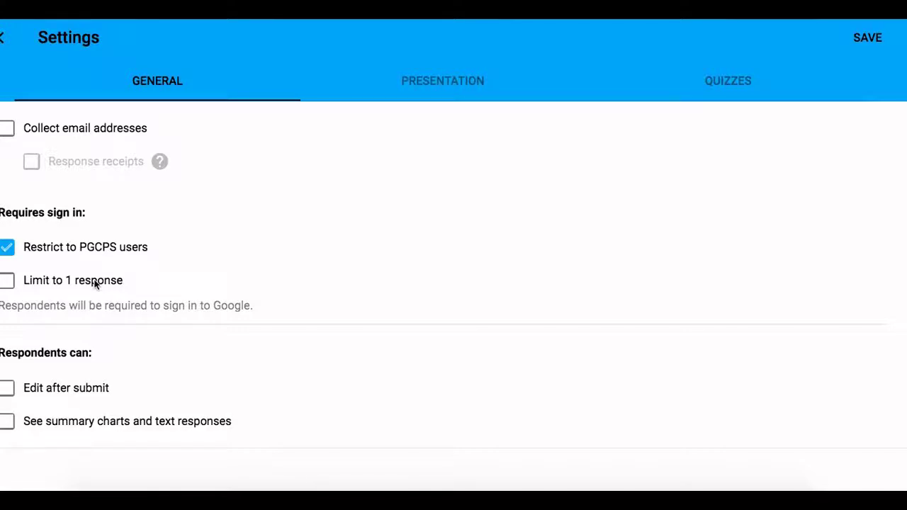
left_click(11, 392)
left_click(472, 90)
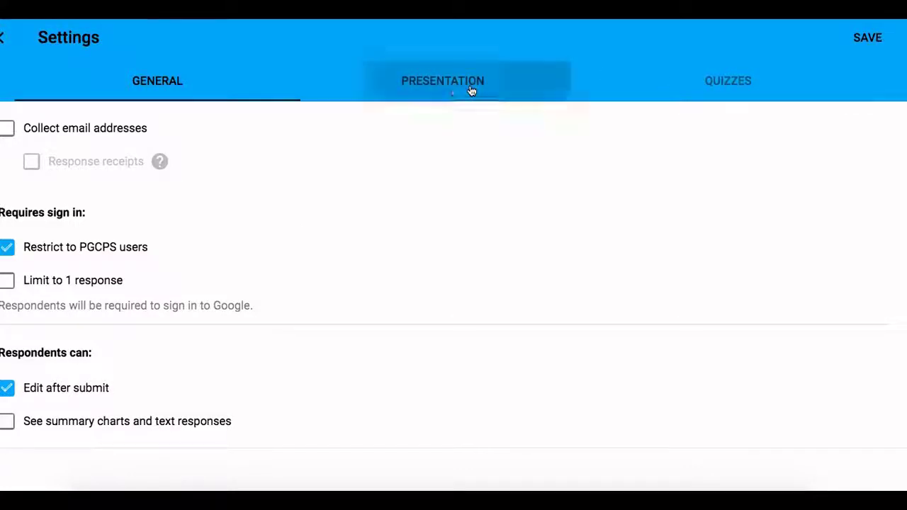
left_click(727, 82)
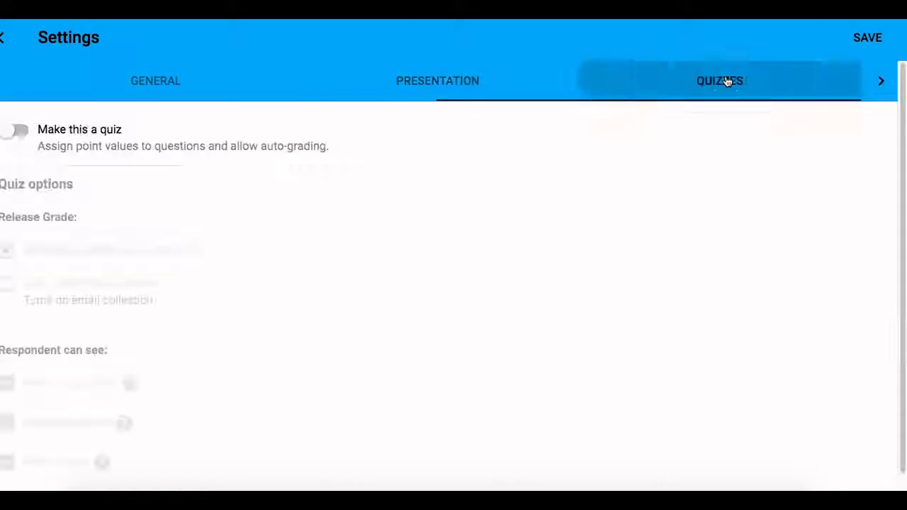
left_click(150, 82)
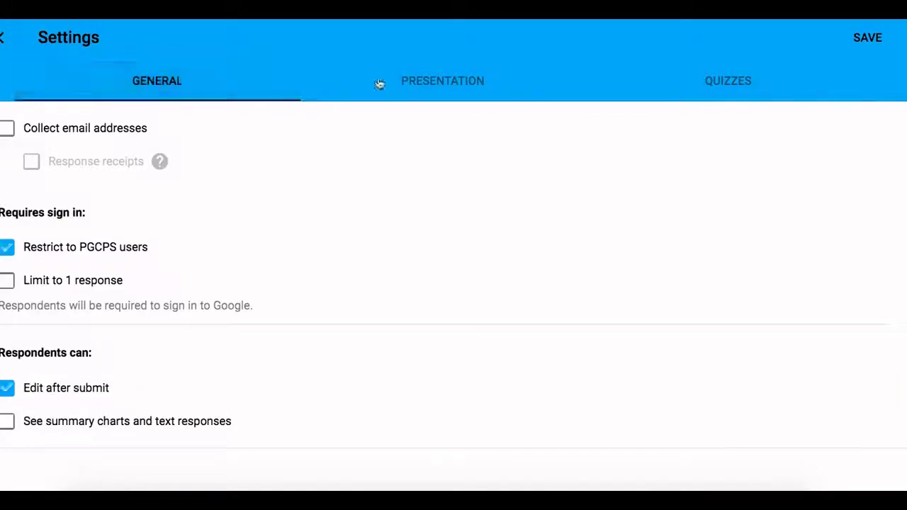
left_click(875, 41)
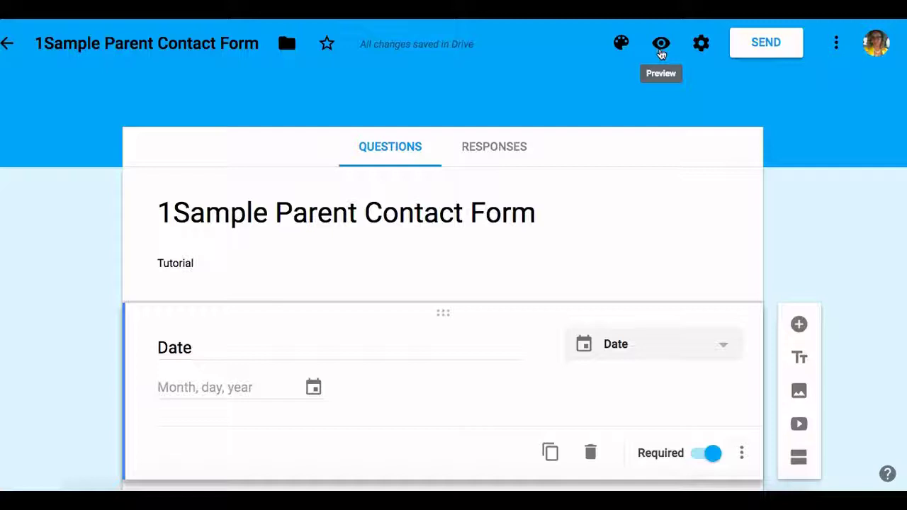
Preview the form and scroll through every question down to Submit and back up.
left_click(661, 44)
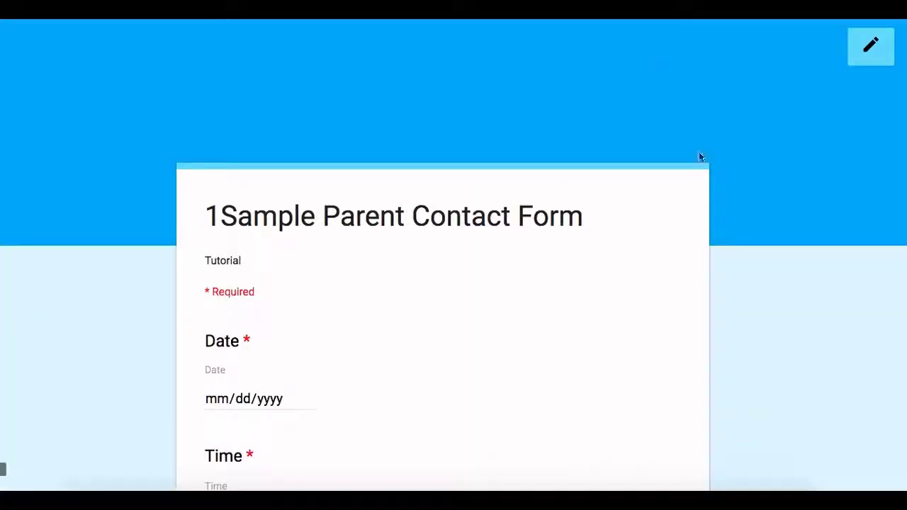
scroll(746, 277, "down", 6)
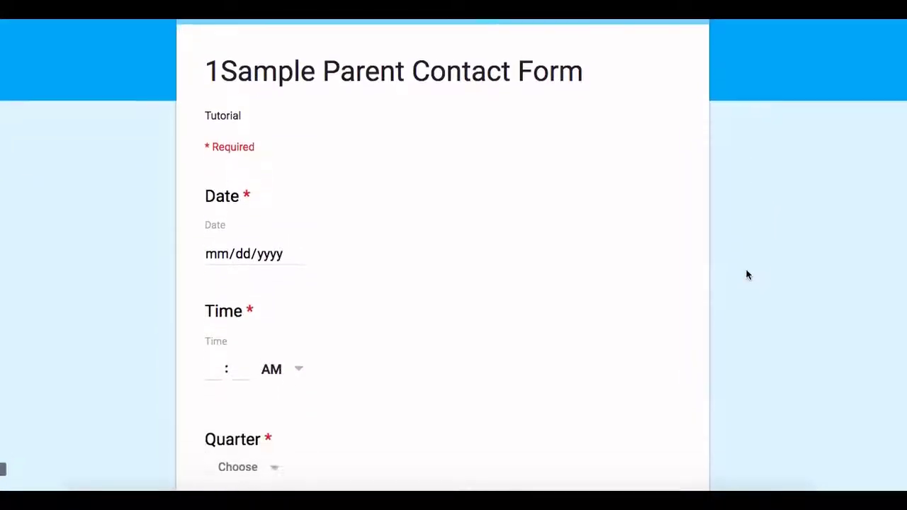
scroll(752, 246, "down", 8)
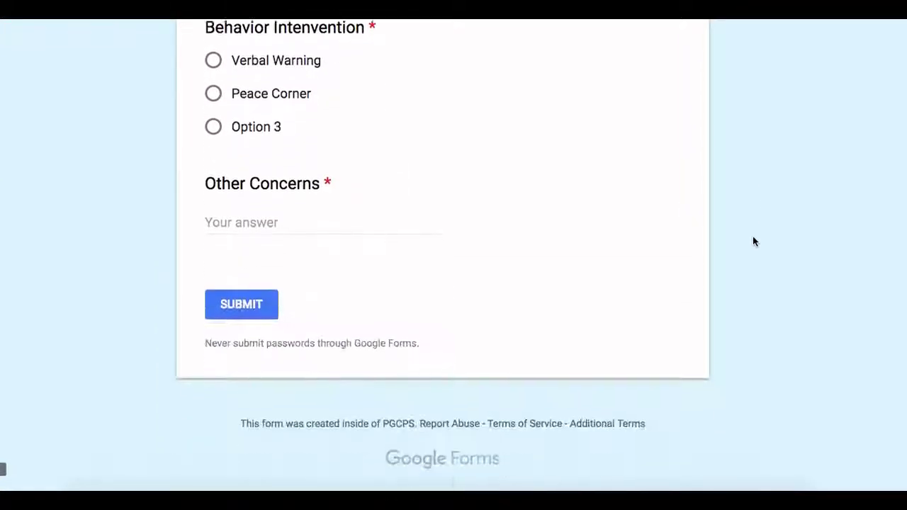
scroll(752, 240, "up", 5)
scroll(752, 241, "up", 8)
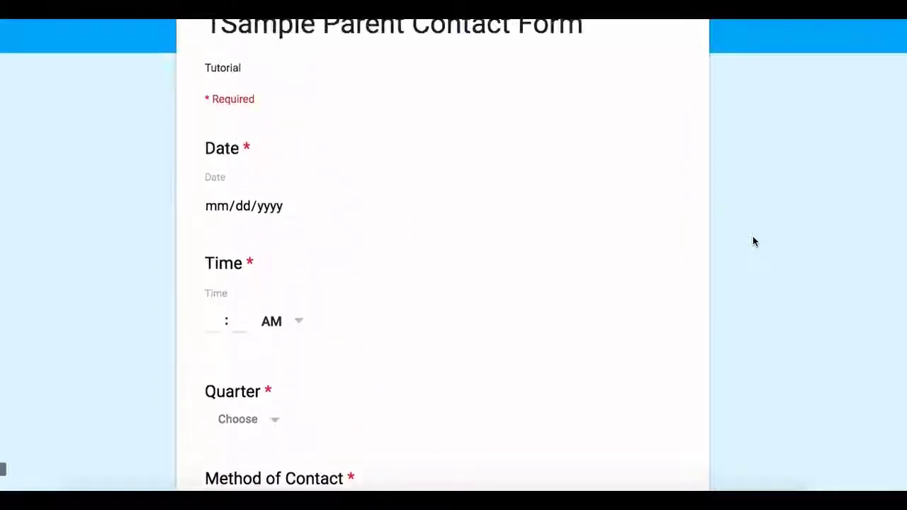
scroll(753, 241, "up", 2)
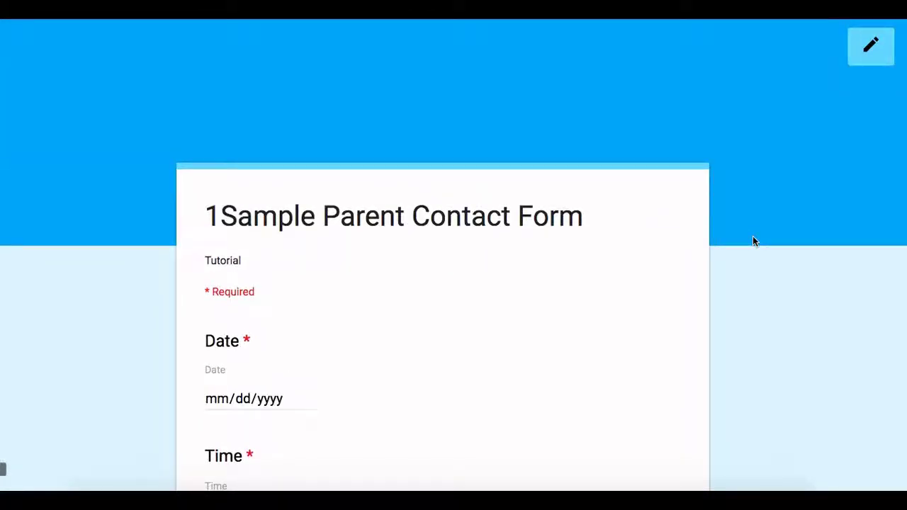
Return from the preview to the form editor and bring up the More options menu.
left_click(875, 56)
left_click(875, 56)
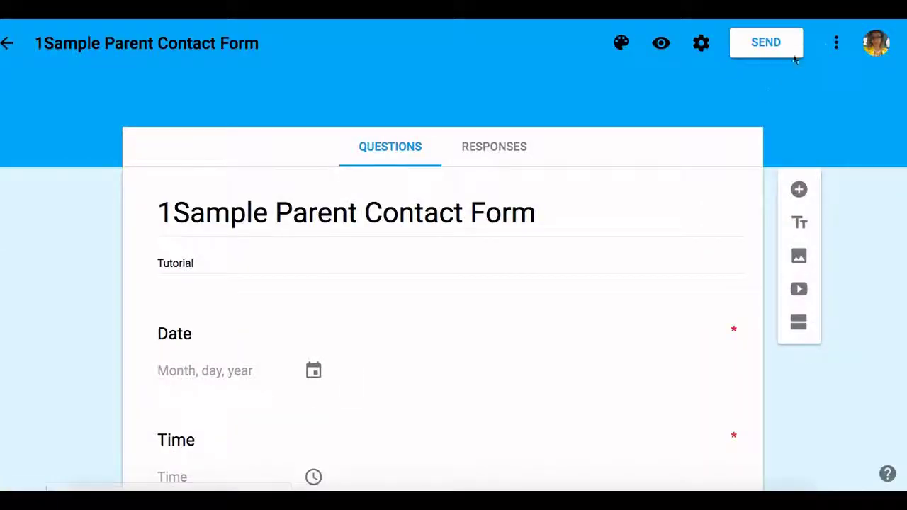
left_click(837, 47)
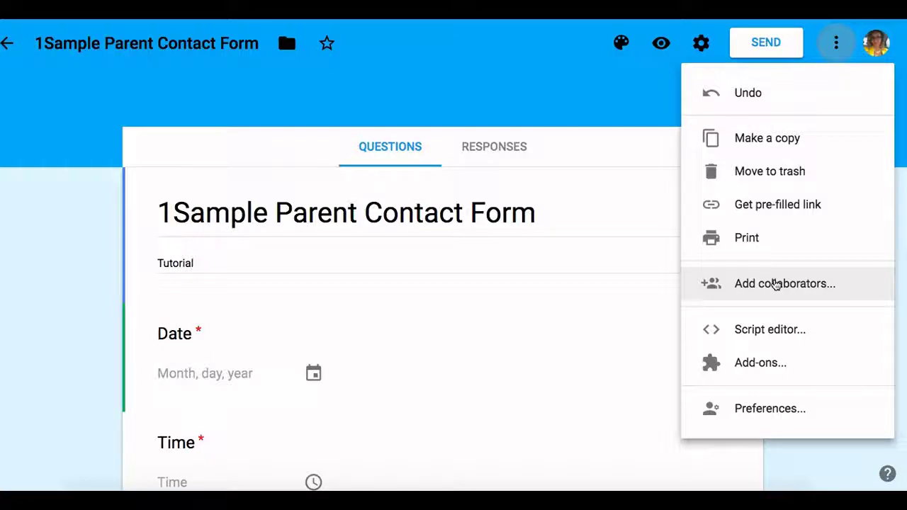
Review the collaborator access and the invitees' 'Can edit' permission, then close sharing unchanged.
left_click(800, 283)
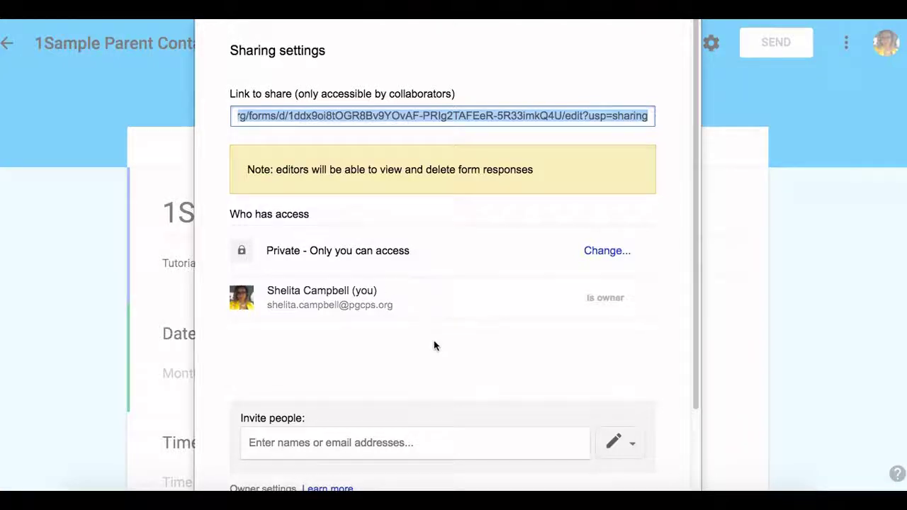
scroll(436, 344, "down", 3)
left_click(637, 347)
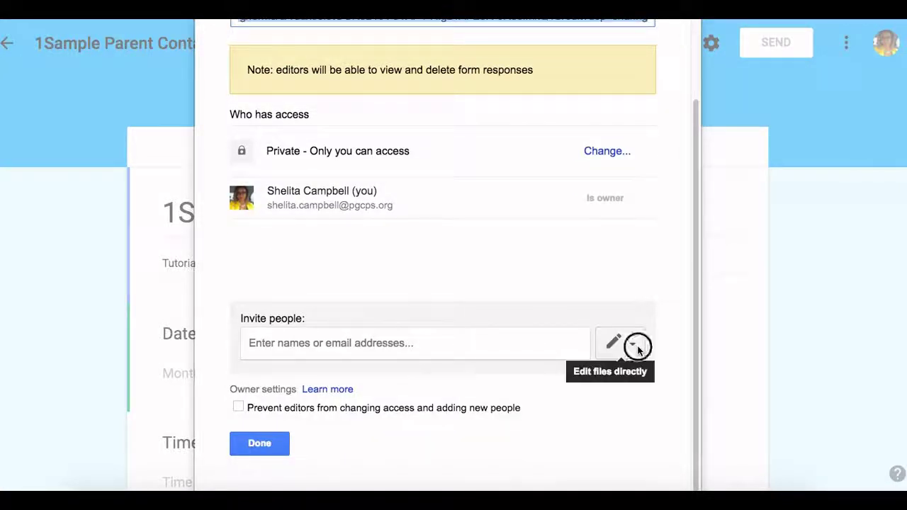
left_click(628, 298)
scroll(627, 297, "up", 1)
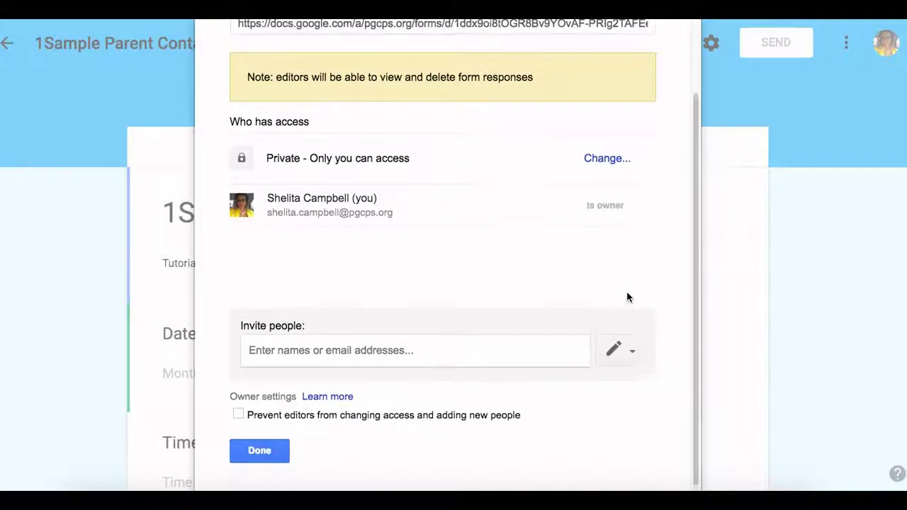
left_click(256, 451)
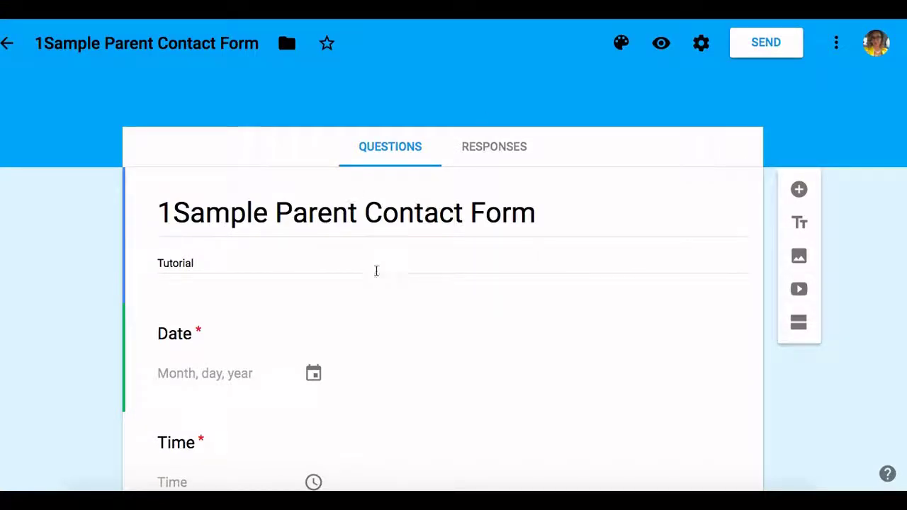
Email the form to the recipient's address with 'Include form in email' ticked.
scroll(376, 273, "down", 5)
scroll(377, 271, "up", 5)
left_click(747, 57)
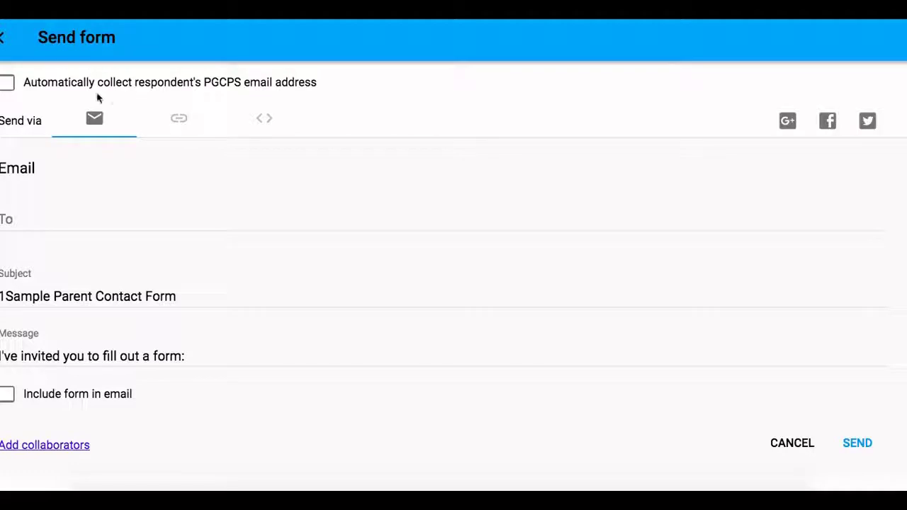
left_click(76, 223)
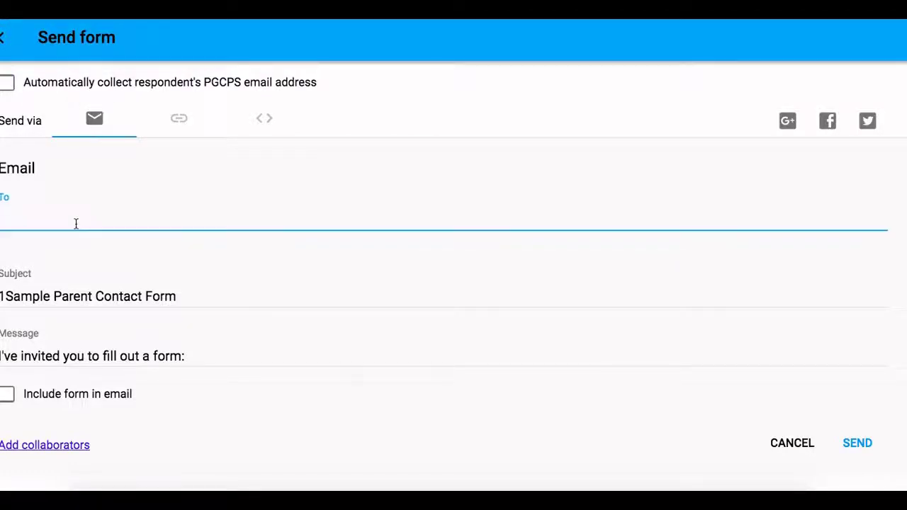
type("shelita")
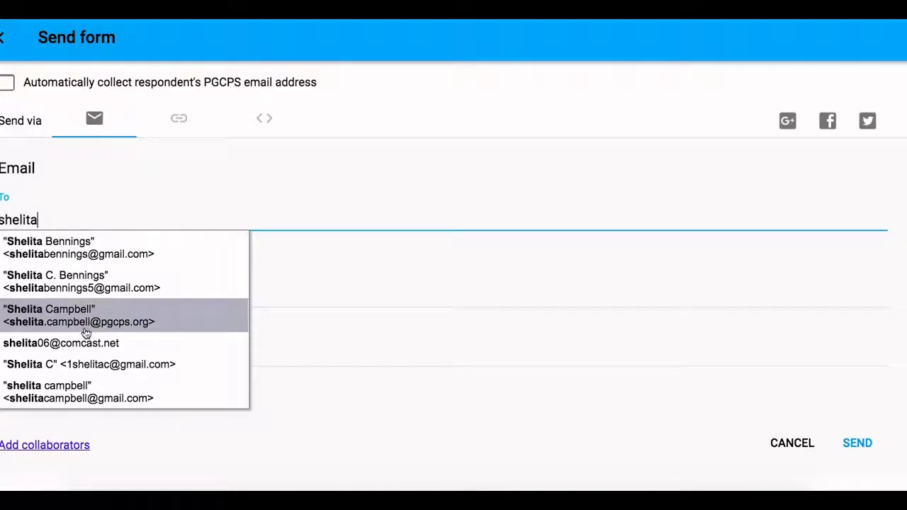
left_click(83, 327)
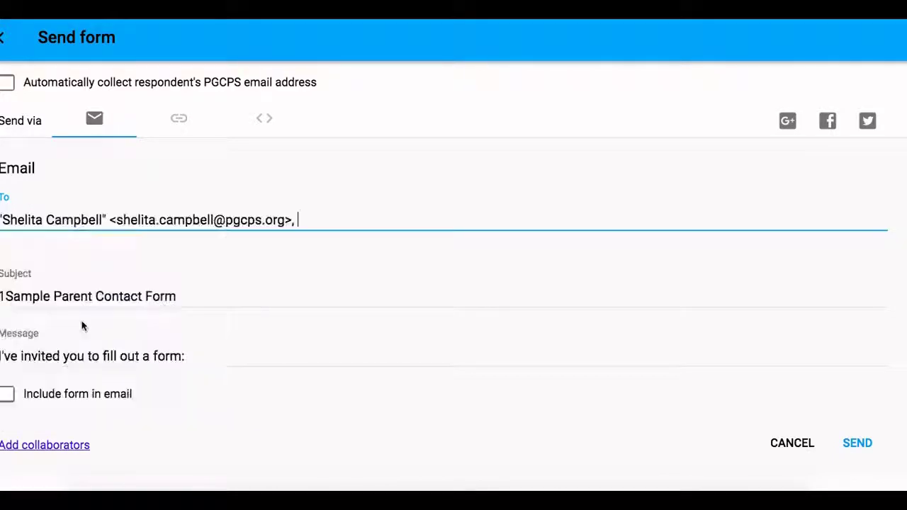
left_click(8, 395)
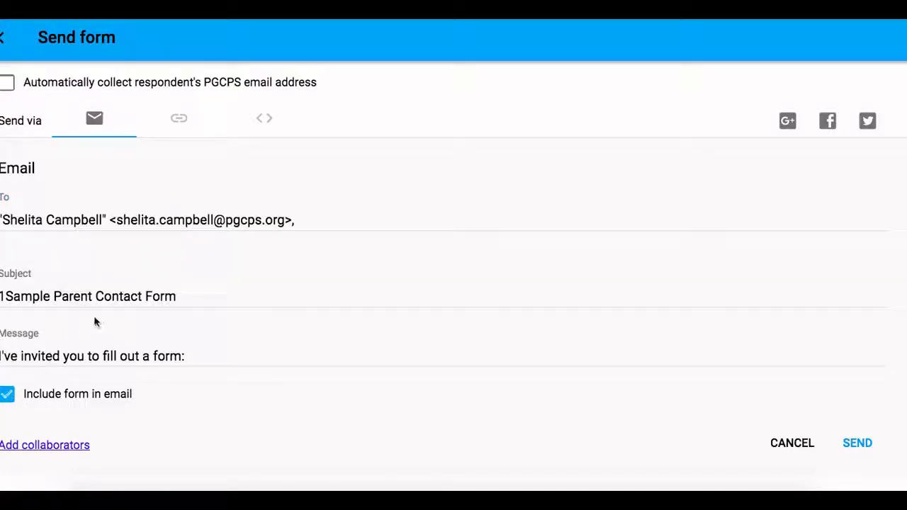
left_click(856, 442)
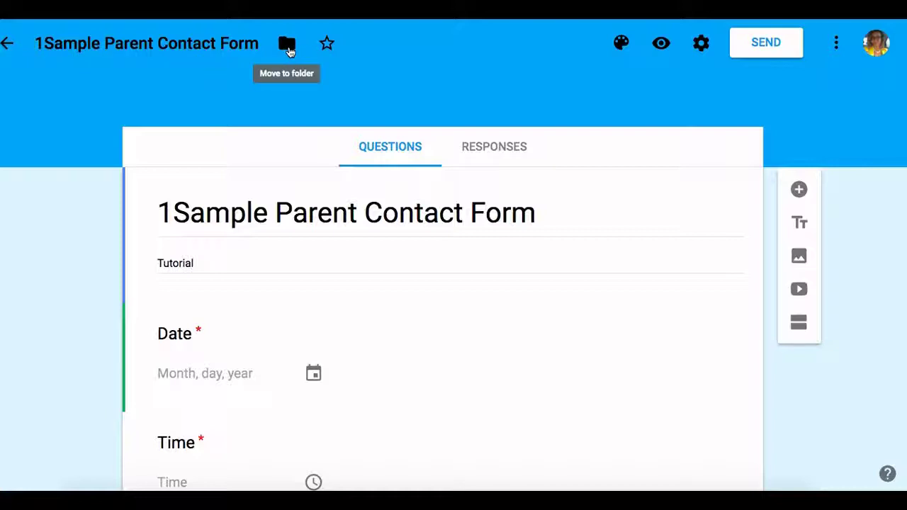
Browse the My Drive folder list without moving the form, then star the form.
left_click(284, 48)
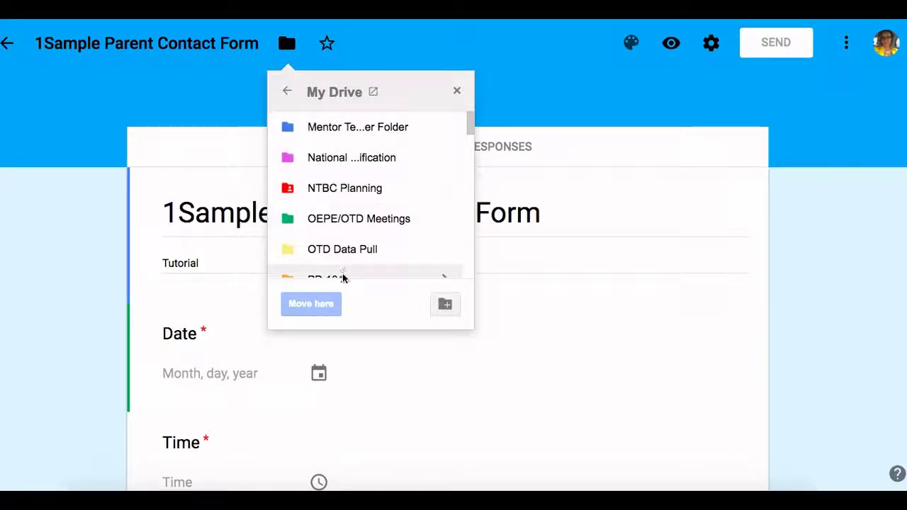
scroll(358, 210, "down", 3)
scroll(359, 205, "up", 2)
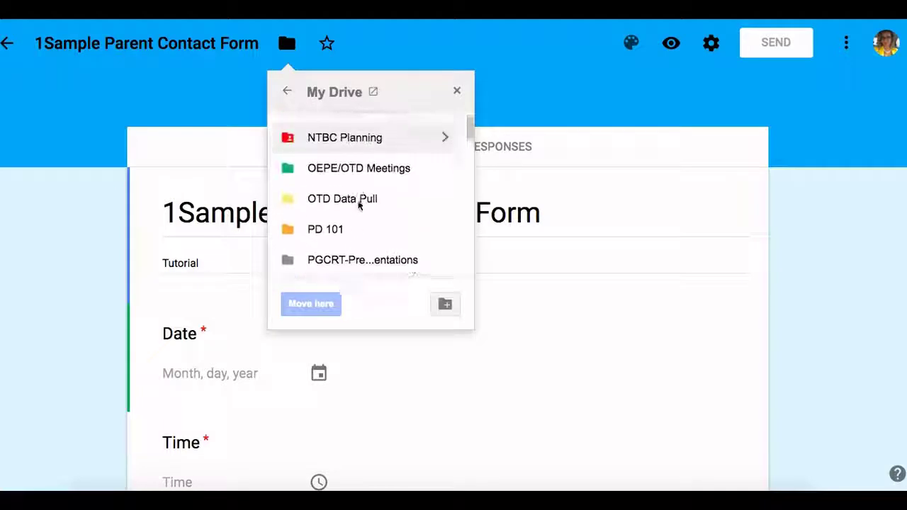
scroll(359, 206, "up", 2)
scroll(358, 206, "down", 4)
scroll(358, 205, "up", 4)
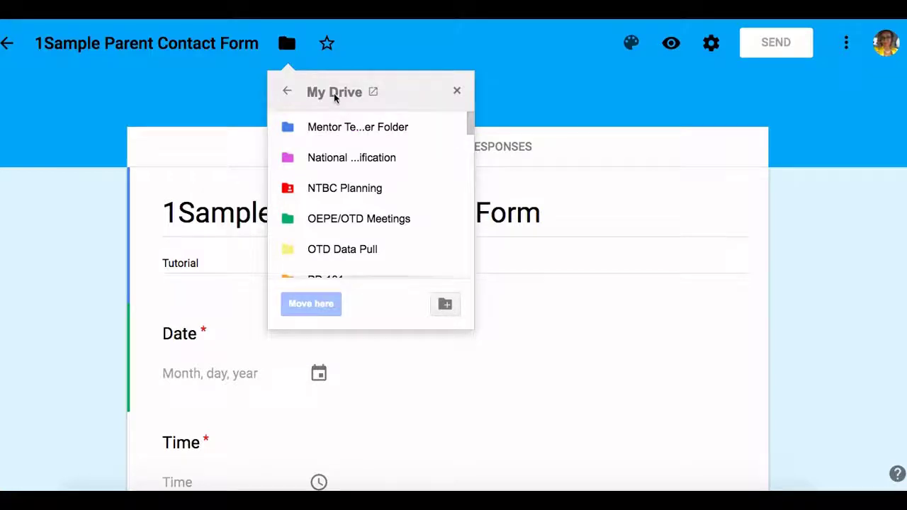
left_click(338, 46)
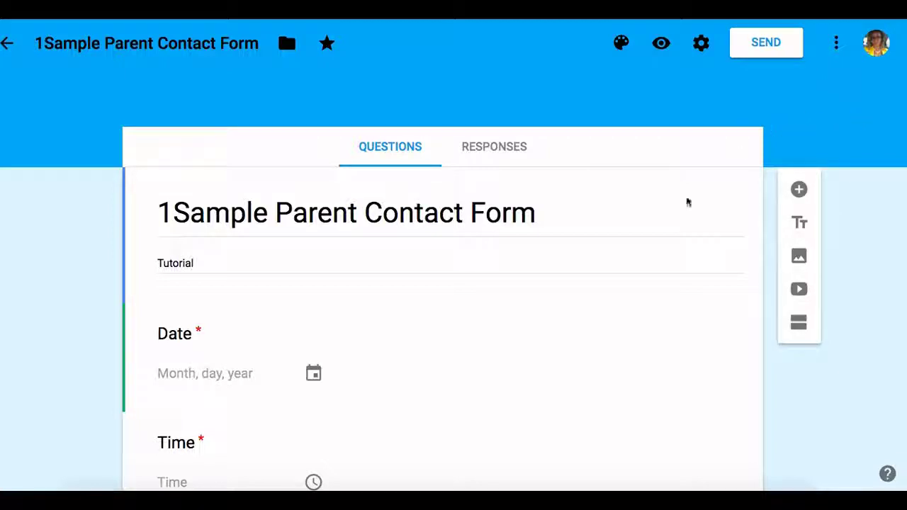
Scroll through the finished 1Sample Parent Contact Form questions to review them.
scroll(655, 262, "down", 5)
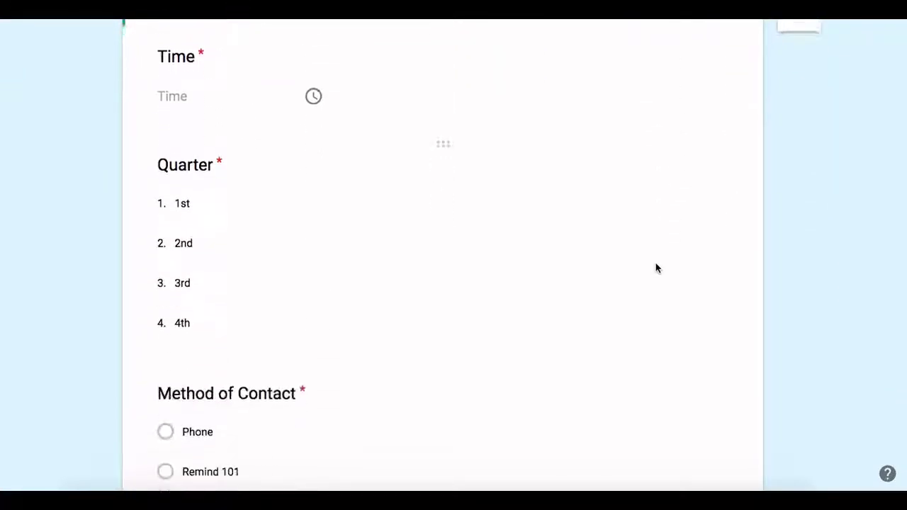
scroll(655, 266, "down", 4)
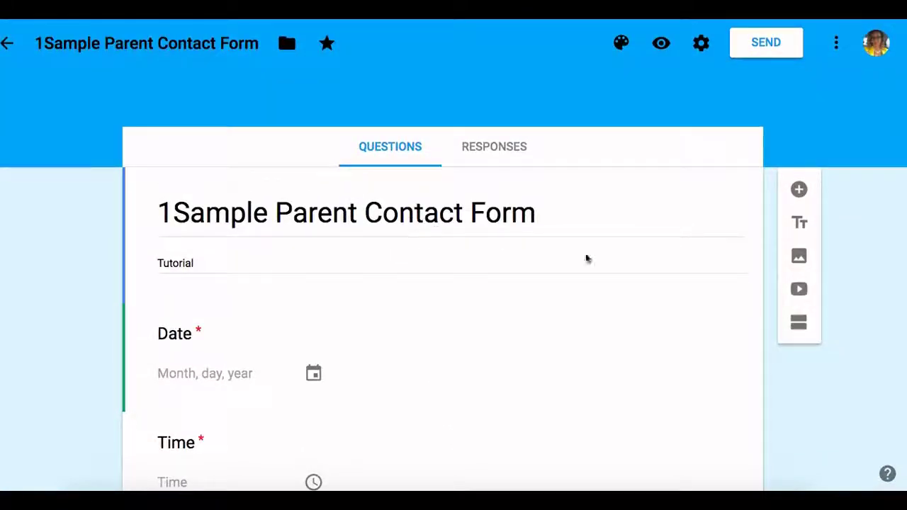
scroll(562, 309, "down", 3)
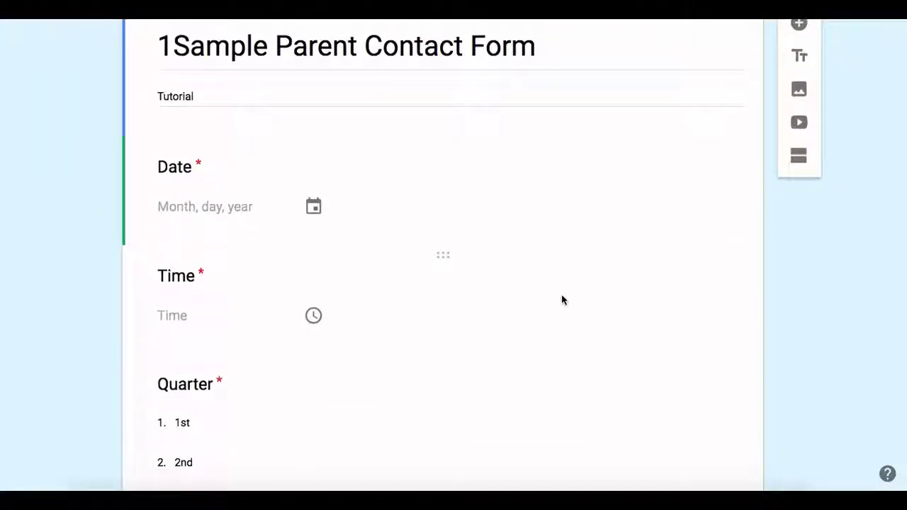
scroll(563, 299, "down", 4)
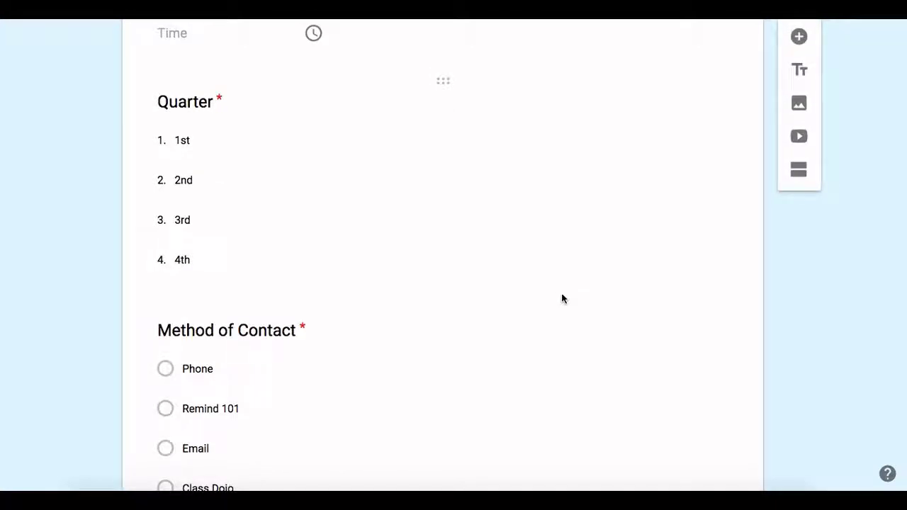
scroll(562, 299, "up", 6)
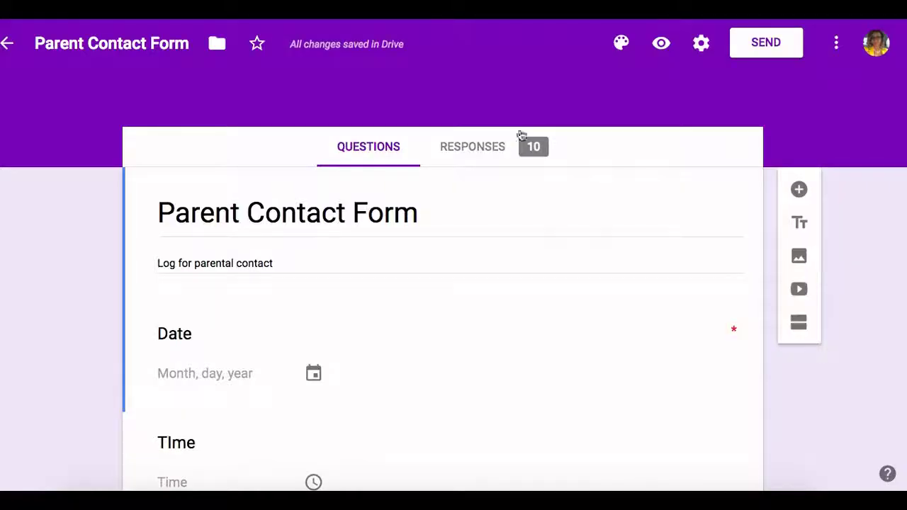
Show the Parent Contact Form's response summary and scroll down through its charts.
left_click(488, 147)
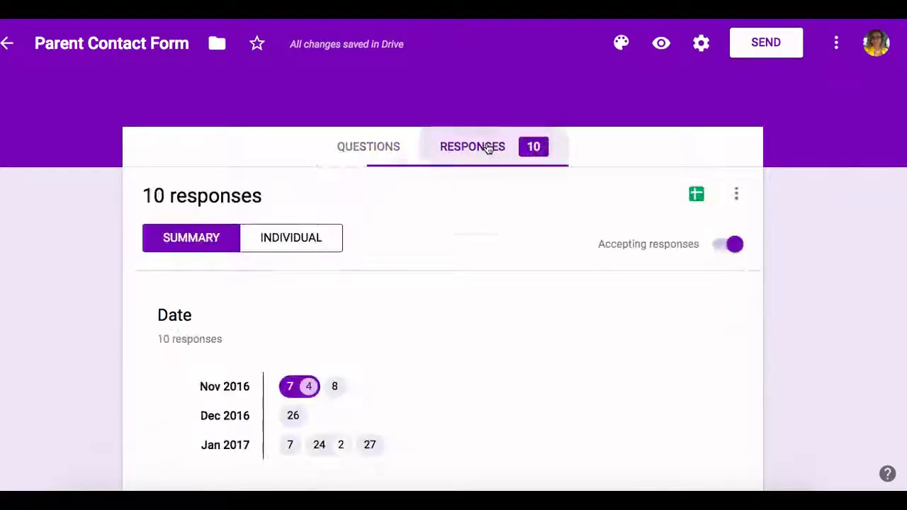
scroll(573, 252, "down", 2)
scroll(572, 255, "down", 1)
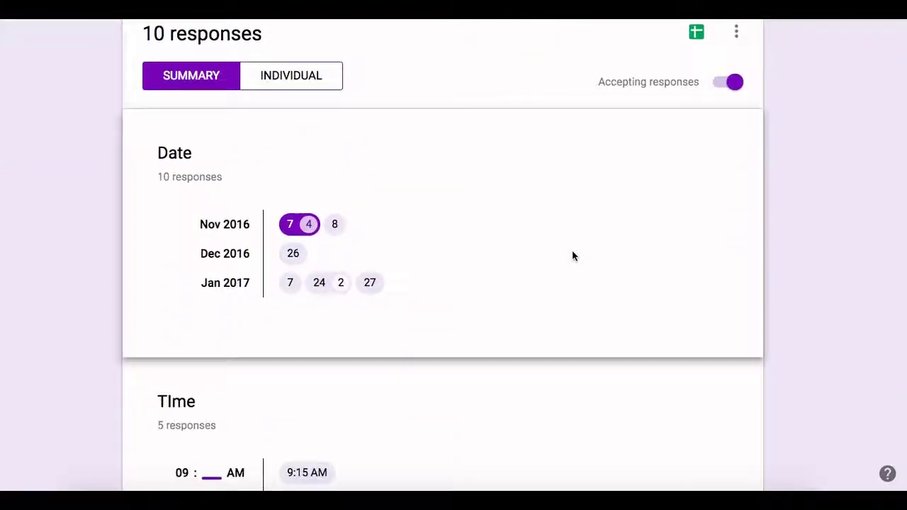
scroll(574, 256, "up", 1)
scroll(573, 256, "down", 3)
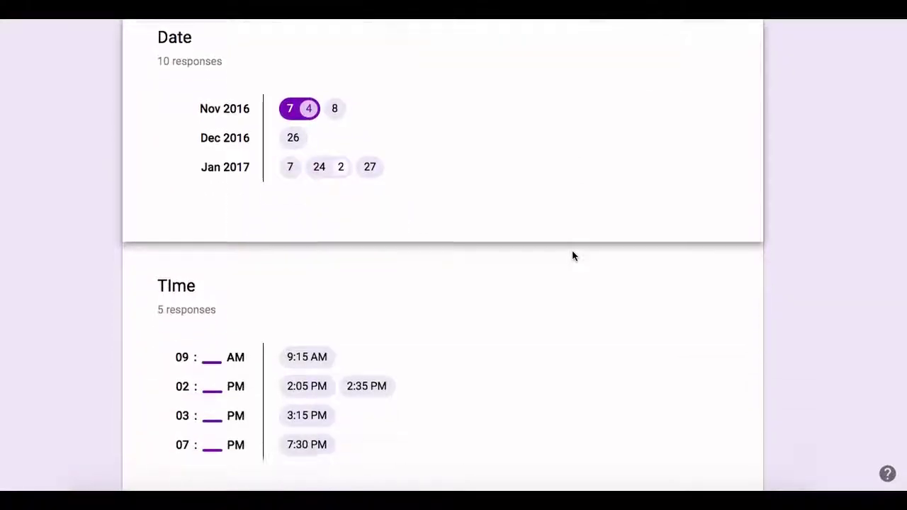
scroll(574, 255, "down", 4)
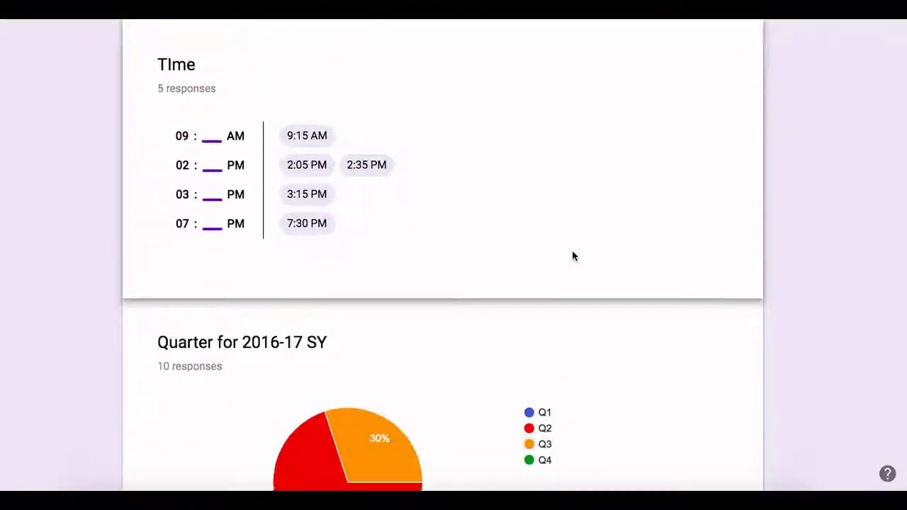
scroll(572, 255, "down", 2)
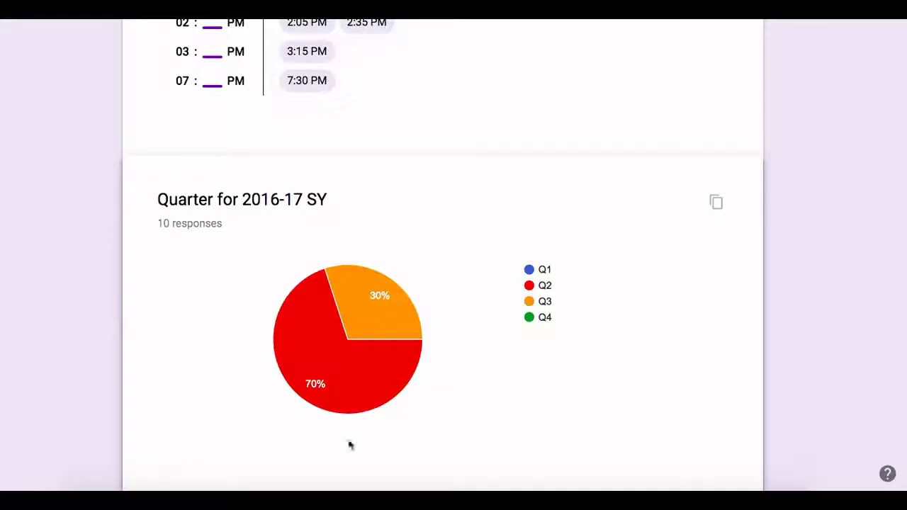
mouse_move(291, 320)
scroll(614, 338, "down", 1)
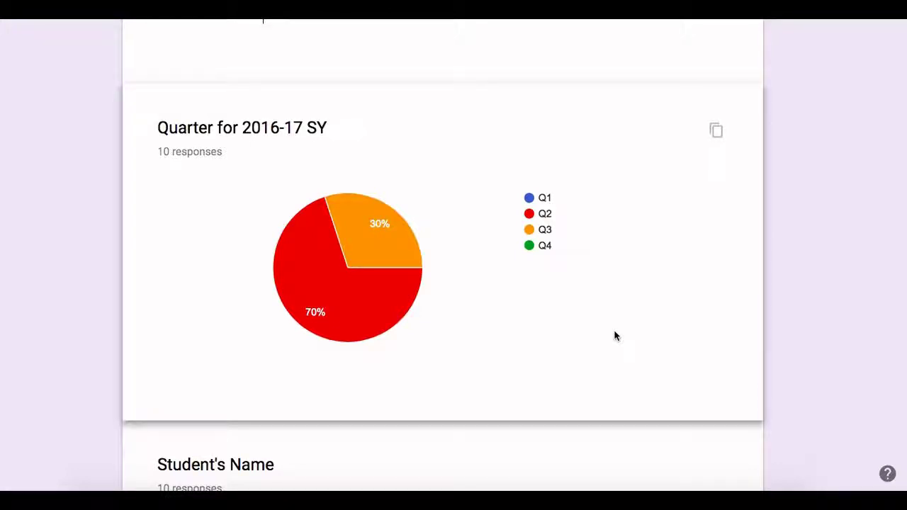
scroll(614, 336, "down", 1)
Scroll back up through the 10-response summary charts to the top.
scroll(615, 336, "up", 1)
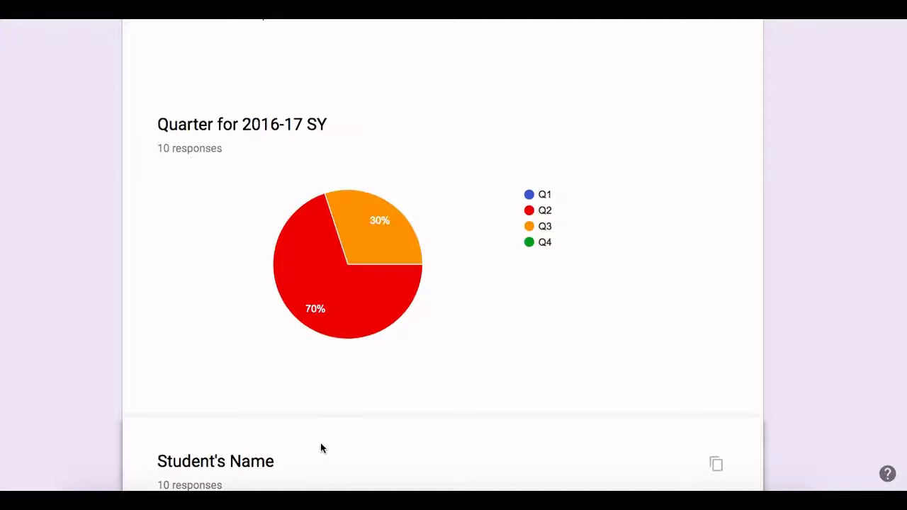
scroll(609, 319, "up", 2)
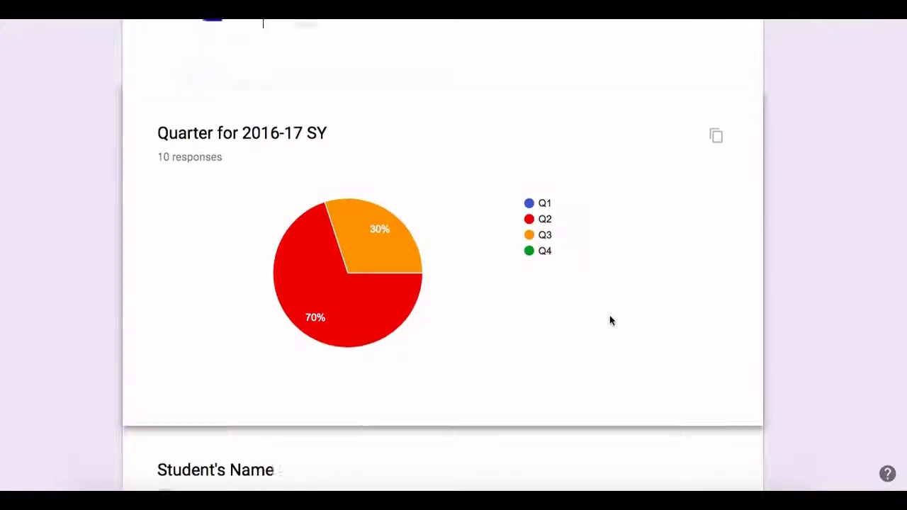
scroll(610, 320, "up", 5)
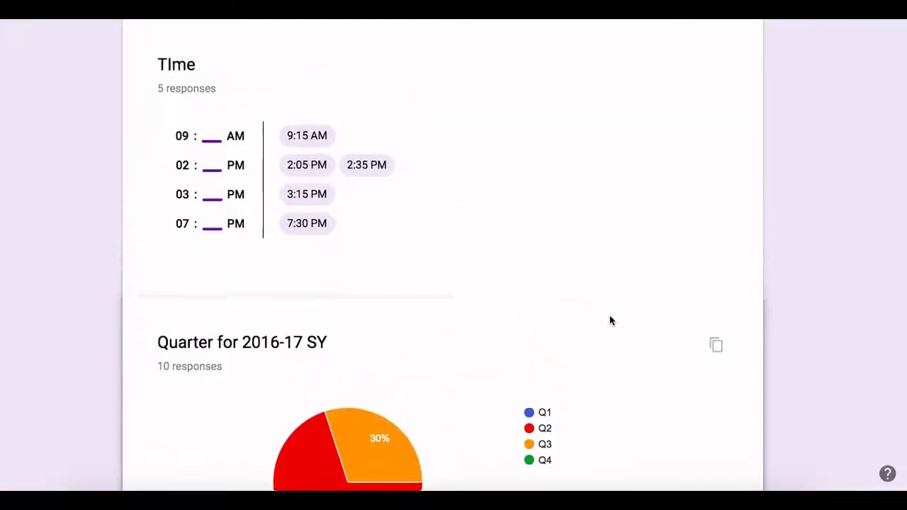
scroll(610, 320, "up", 3)
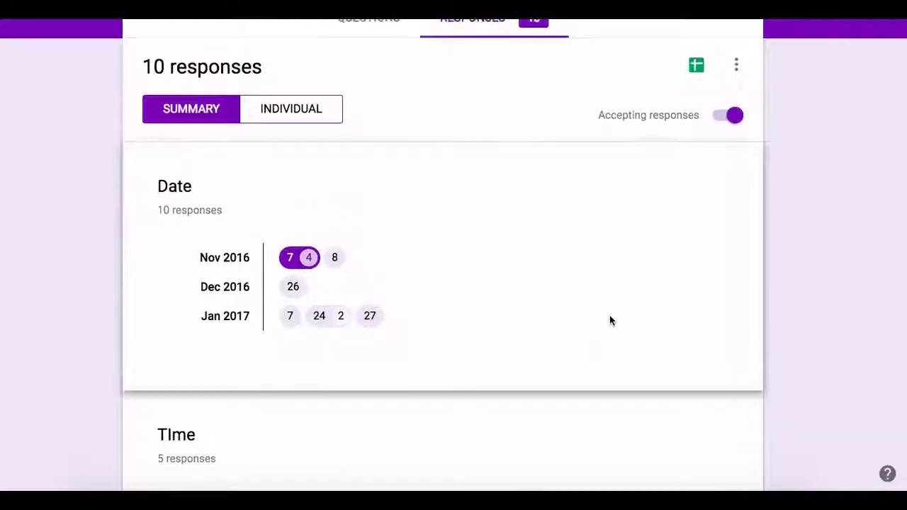
scroll(609, 320, "up", 1)
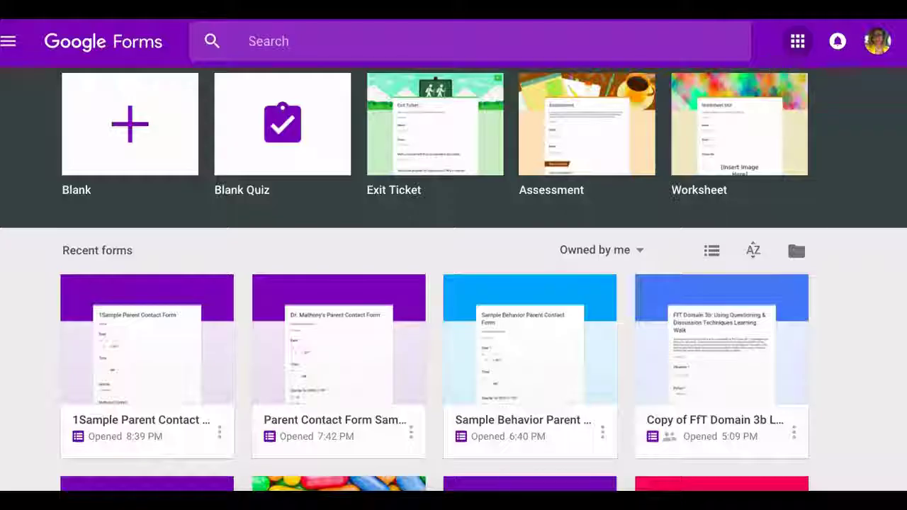
scroll(354, 229, "down", 1)
scroll(347, 212, "up", 2)
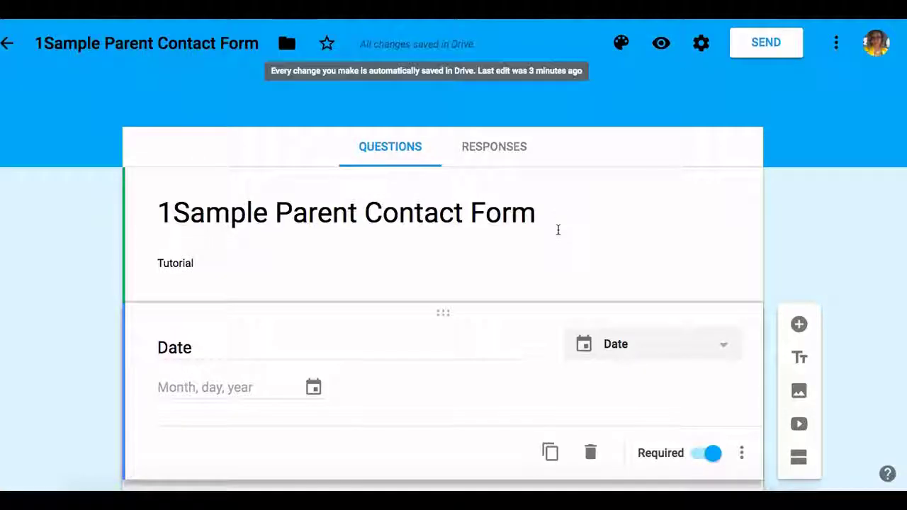
scroll(558, 227, "down", 1)
scroll(557, 228, "up", 1)
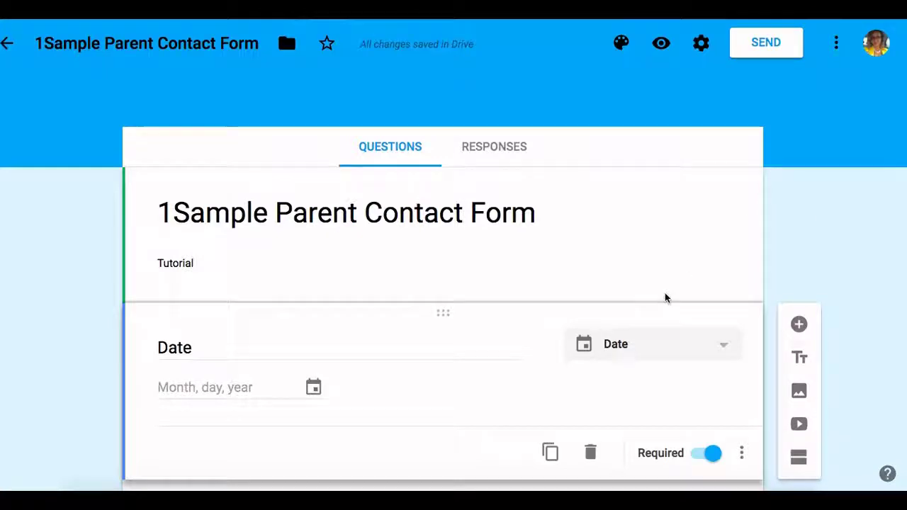
scroll(664, 297, "down", 3)
scroll(665, 297, "up", 2)
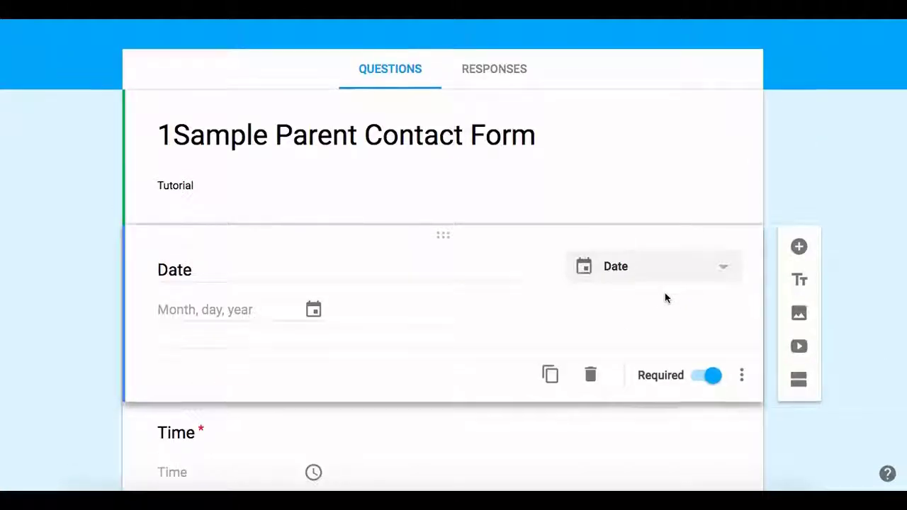
scroll(664, 297, "up", 1)
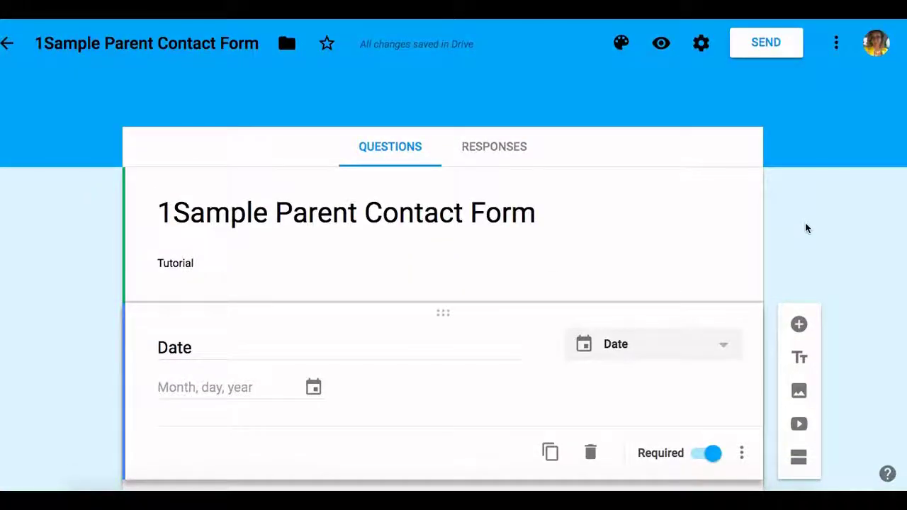